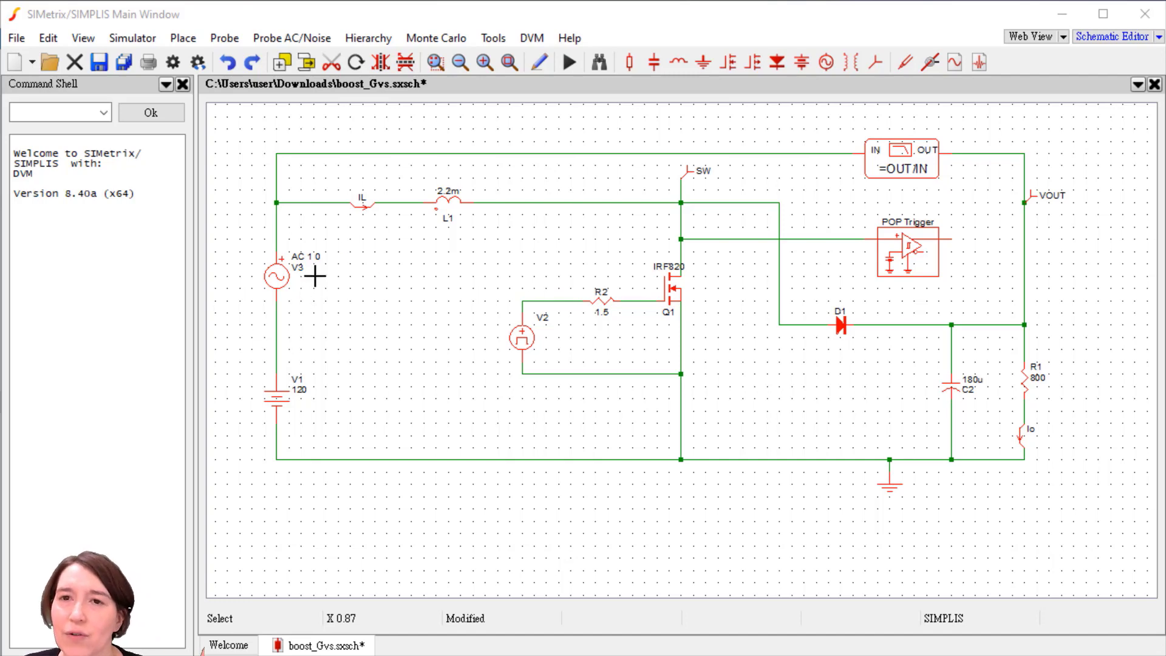
Run the boost converter's transient simulation from the schematic and from Choose Analysis.
click(221, 38)
mouse_move(146, 42)
click(148, 79)
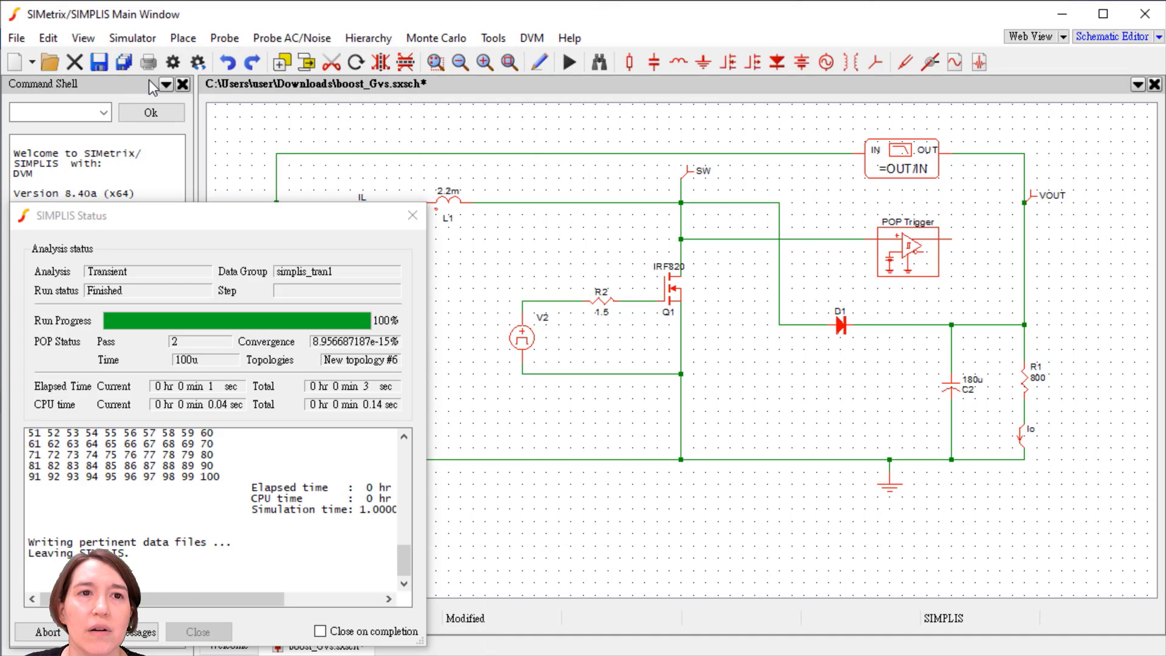
click(132, 37)
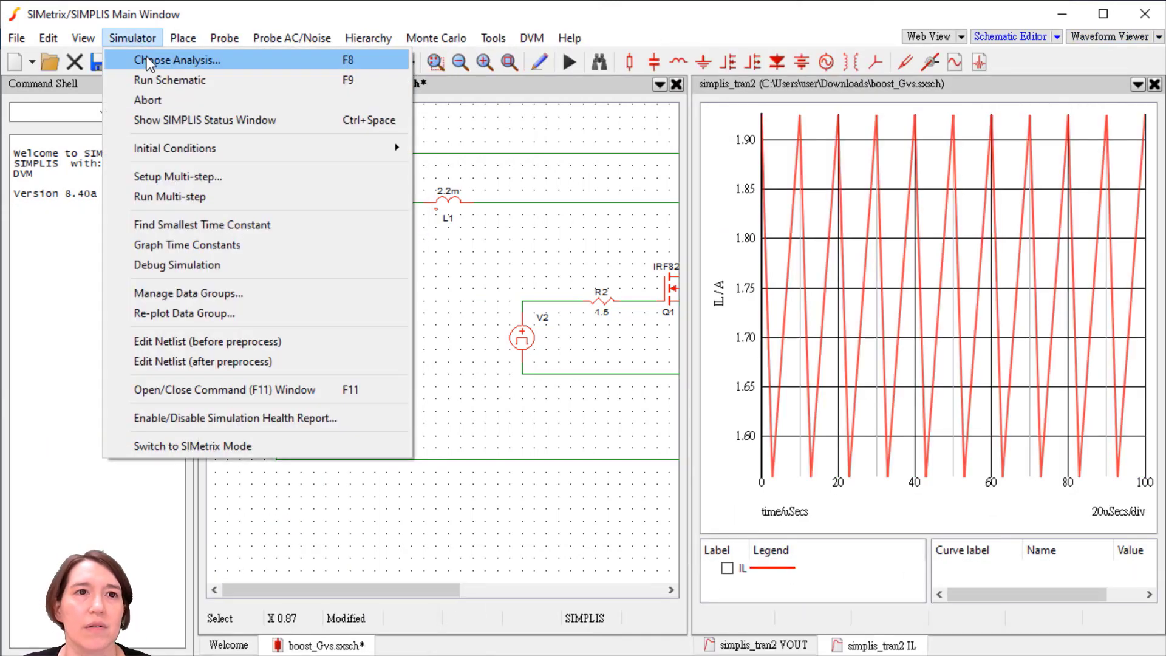
click(149, 60)
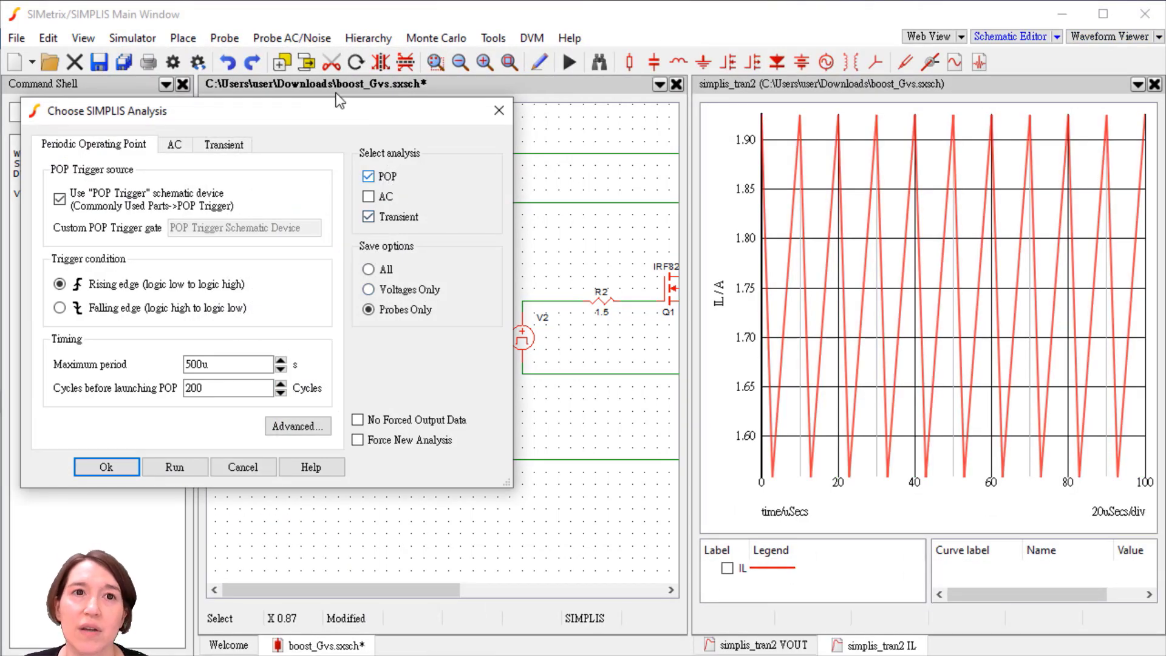
drag(326, 113, 389, 113)
click(237, 466)
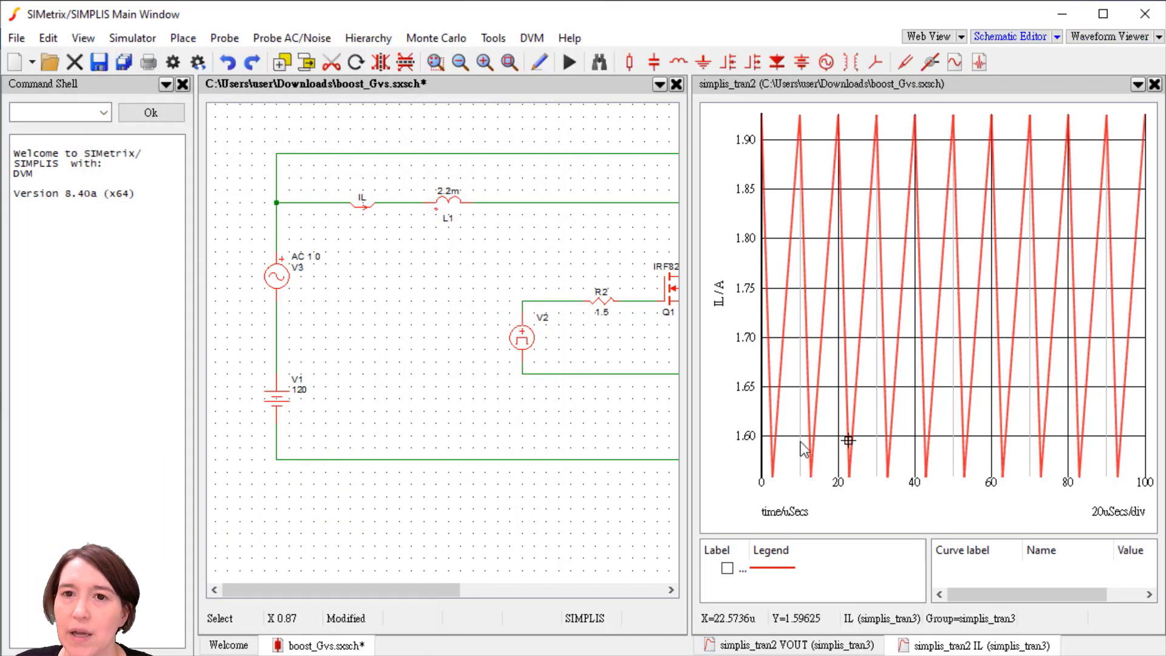
Inspect the IL, SW and VOUT waveforms, then close the plots and waveform viewer.
key(Right)
key(Right)
key(Right)
key(Right)
key(Right)
key(Right)
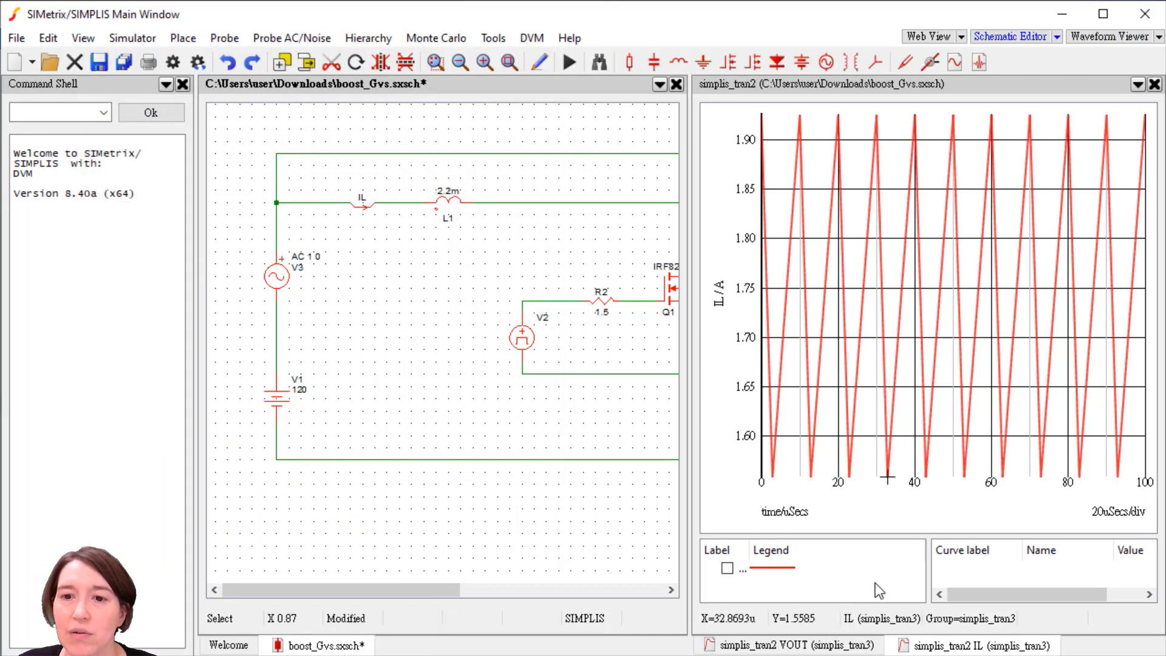
click(853, 645)
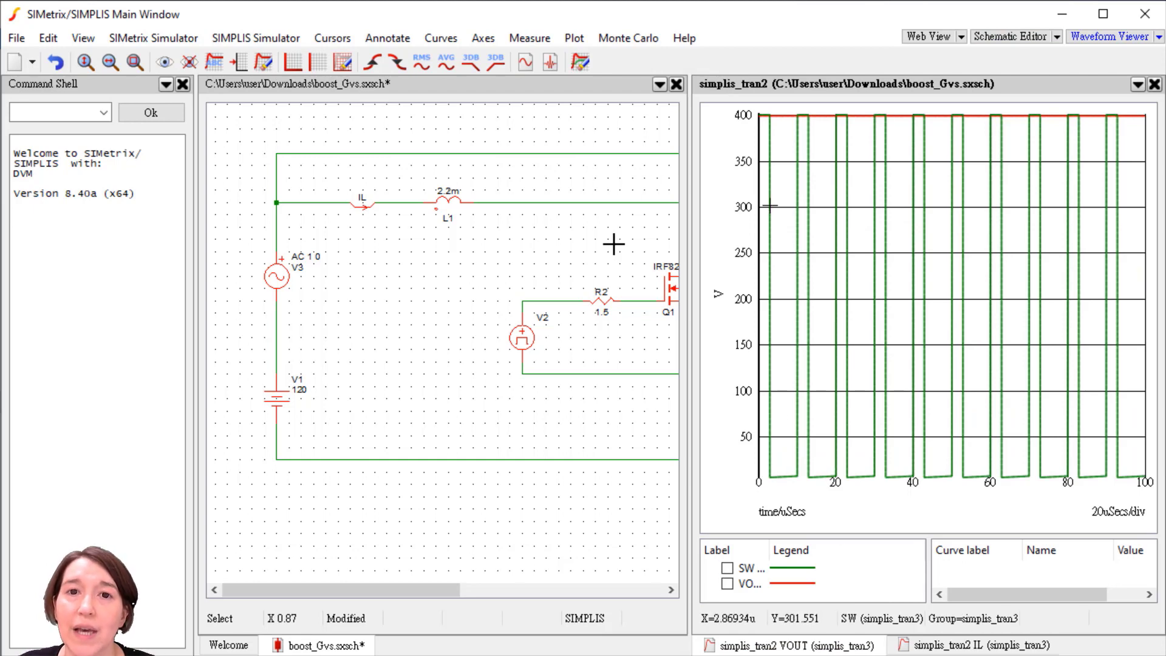
click(455, 591)
drag(456, 593, 586, 599)
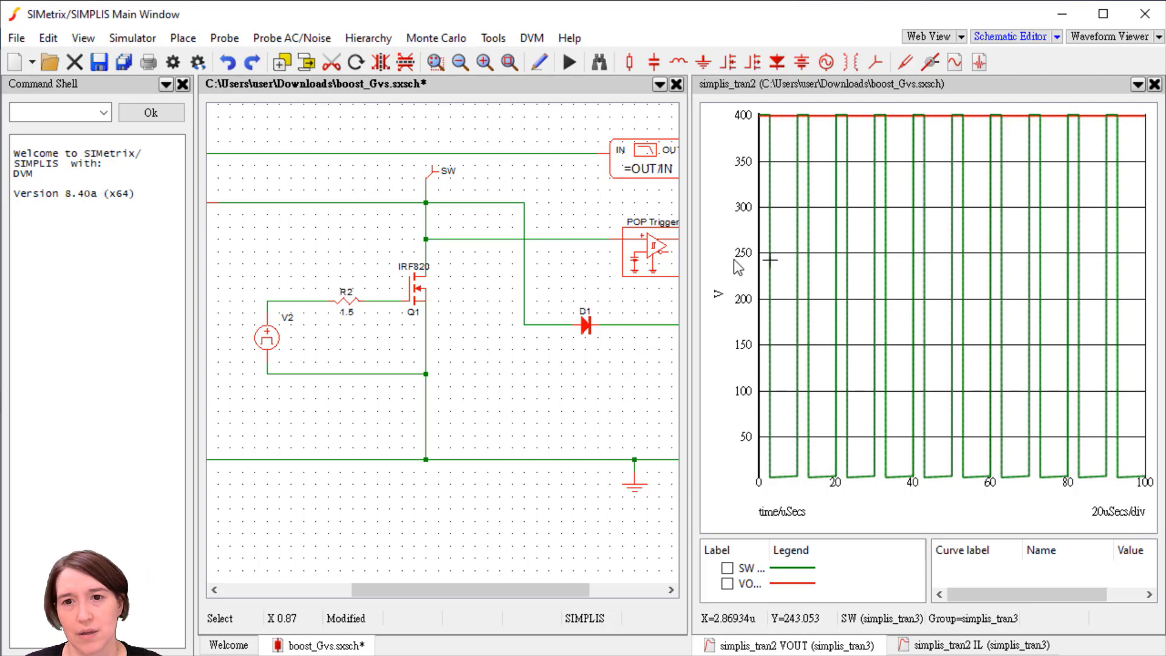
click(1154, 84)
click(1155, 84)
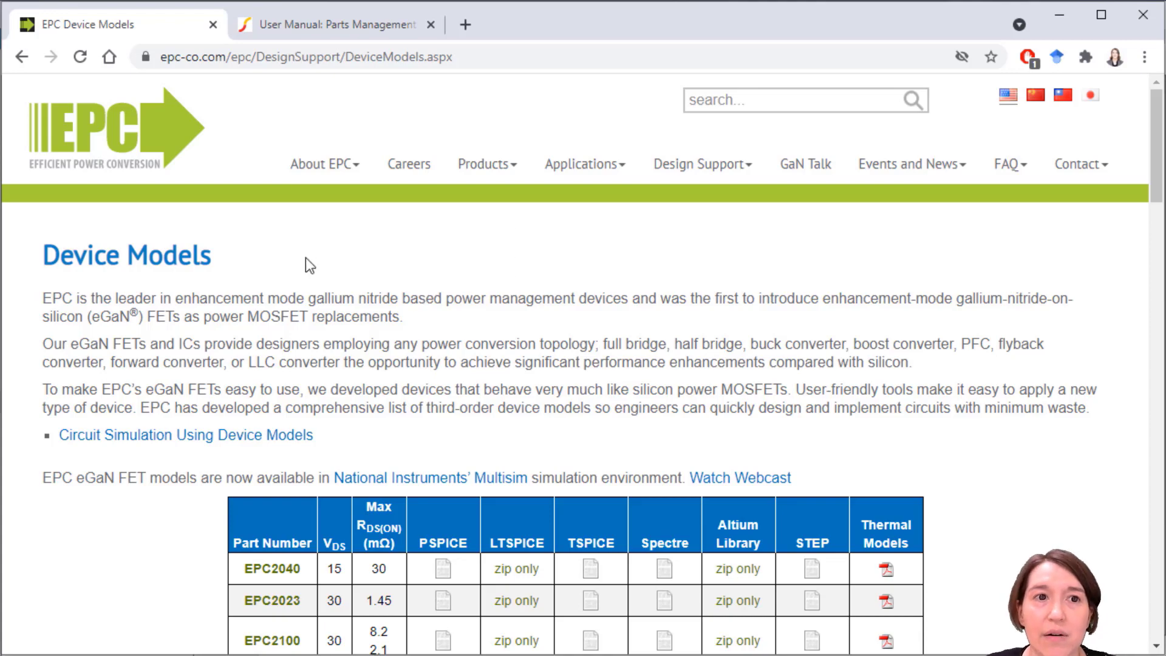
Scroll the Device Models table and download PSPICE_all.zip from the PSPICE column.
scroll(368, 343, down, 8)
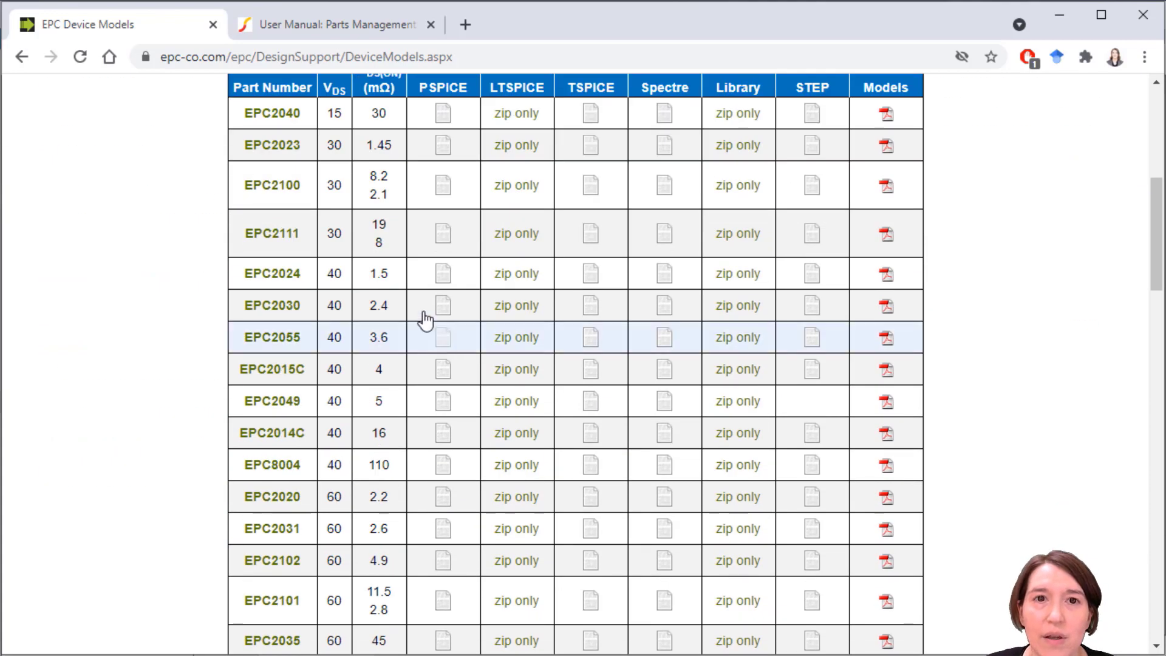
scroll(424, 320, up, 4)
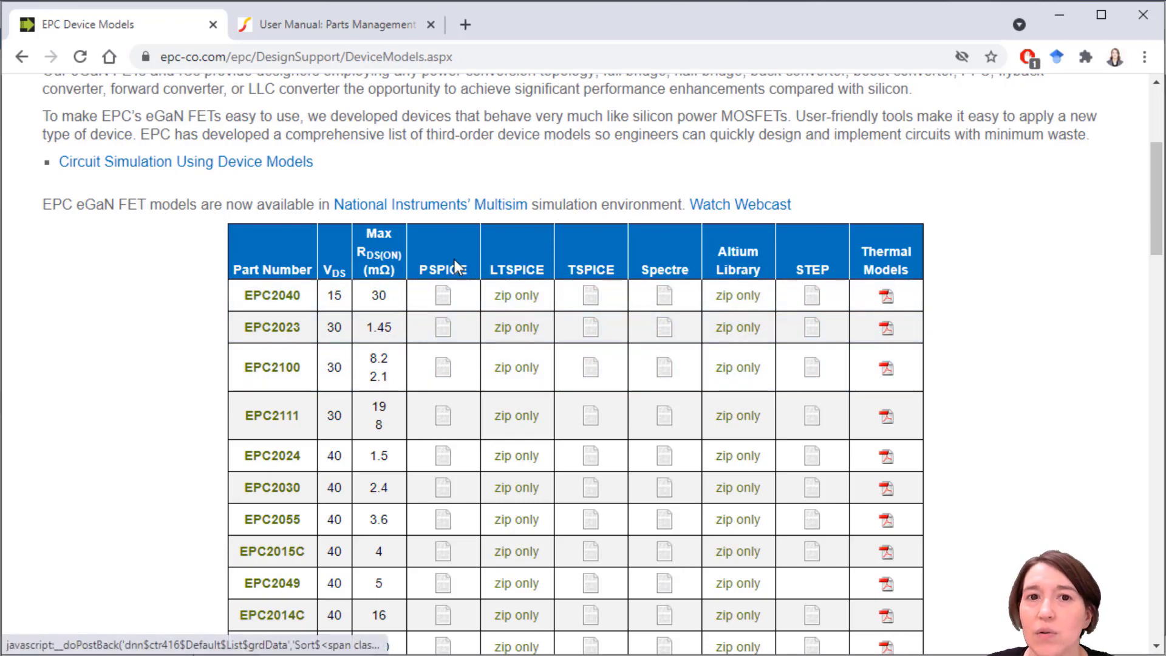
scroll(444, 274, down, 3)
scroll(443, 275, down, 20)
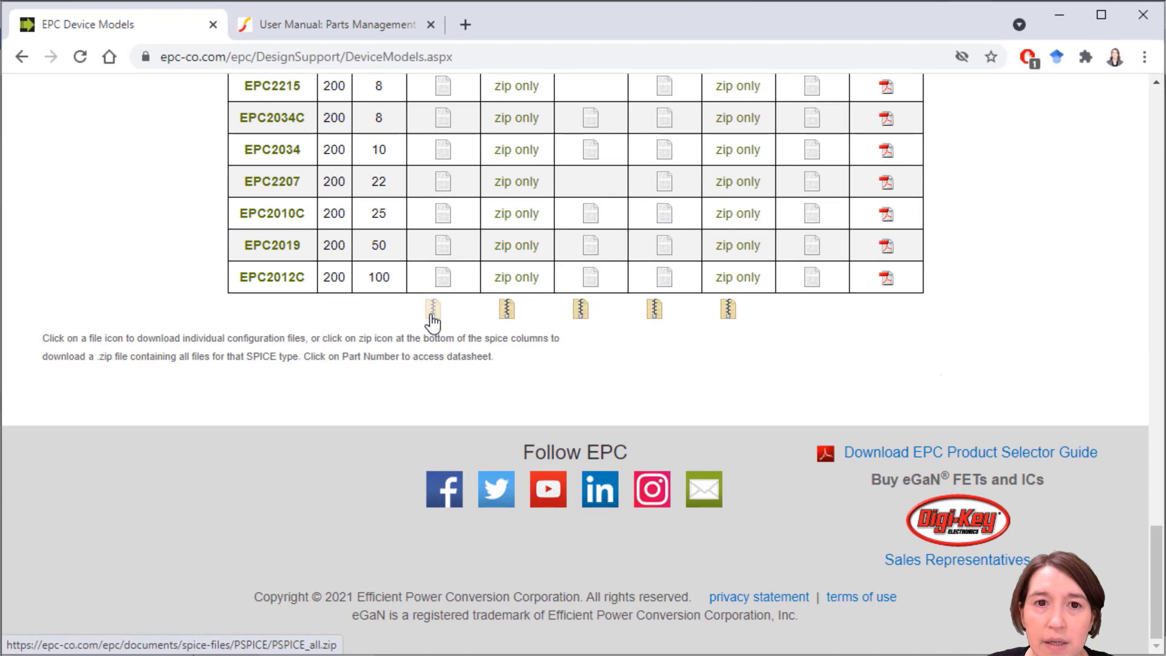
click(432, 309)
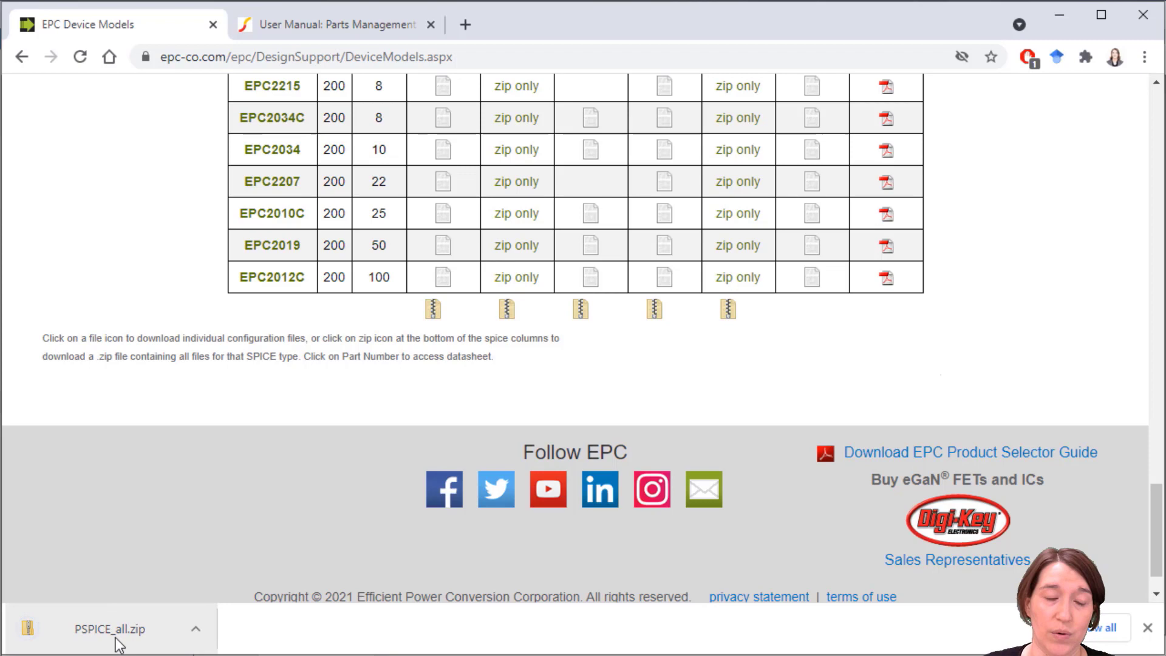
Open PSPICE_all.zip and the Documents > SIMetrix > GaNmodels folder, then minimize the zip window.
click(116, 631)
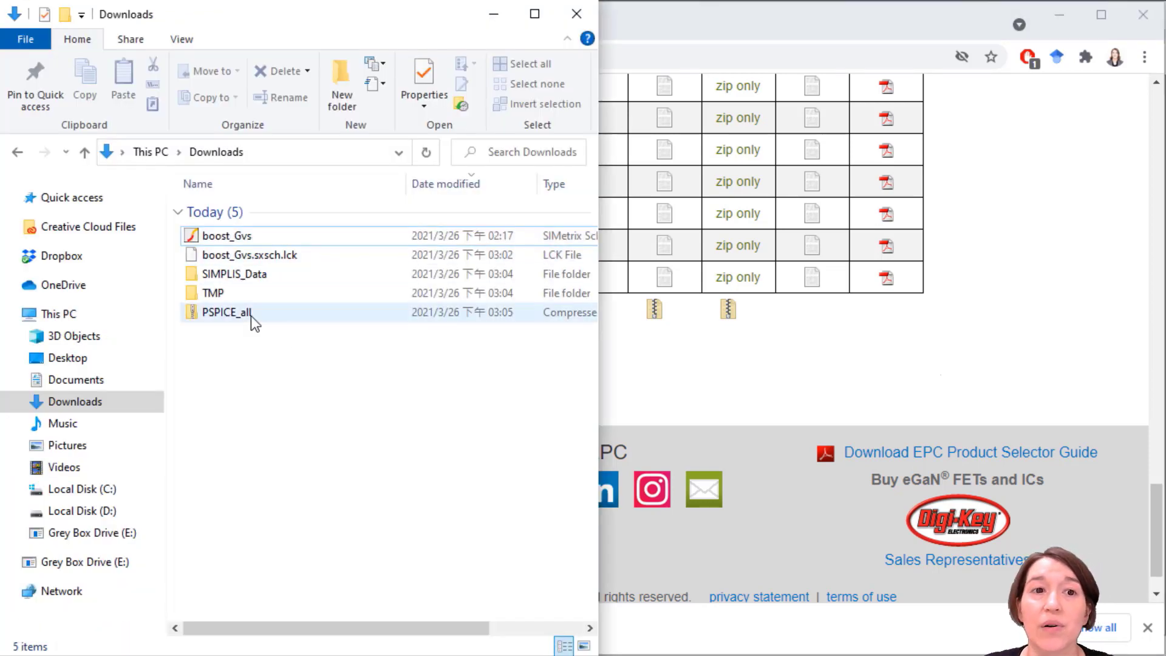
double_click(250, 314)
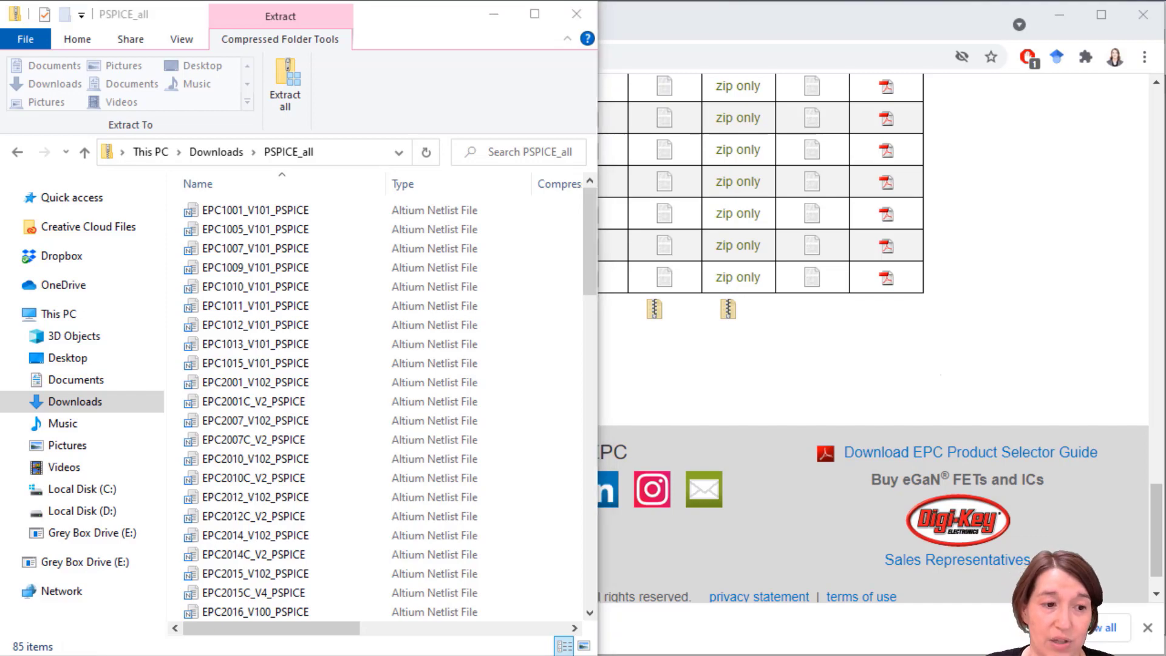
key(alt+Tab)
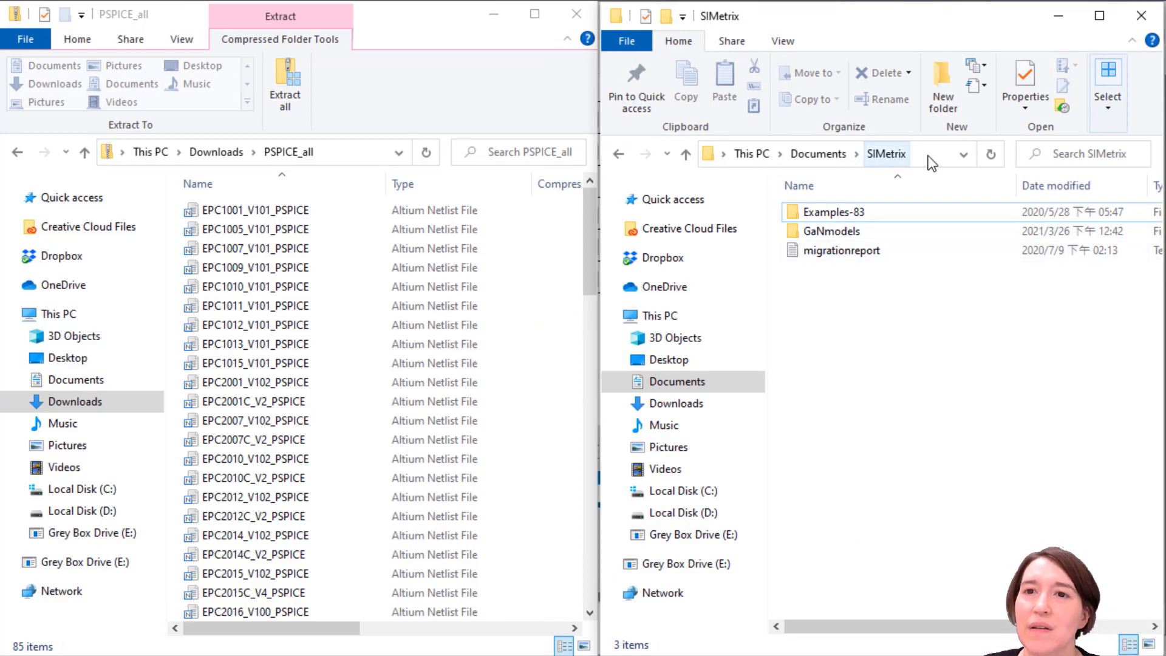
double_click(831, 232)
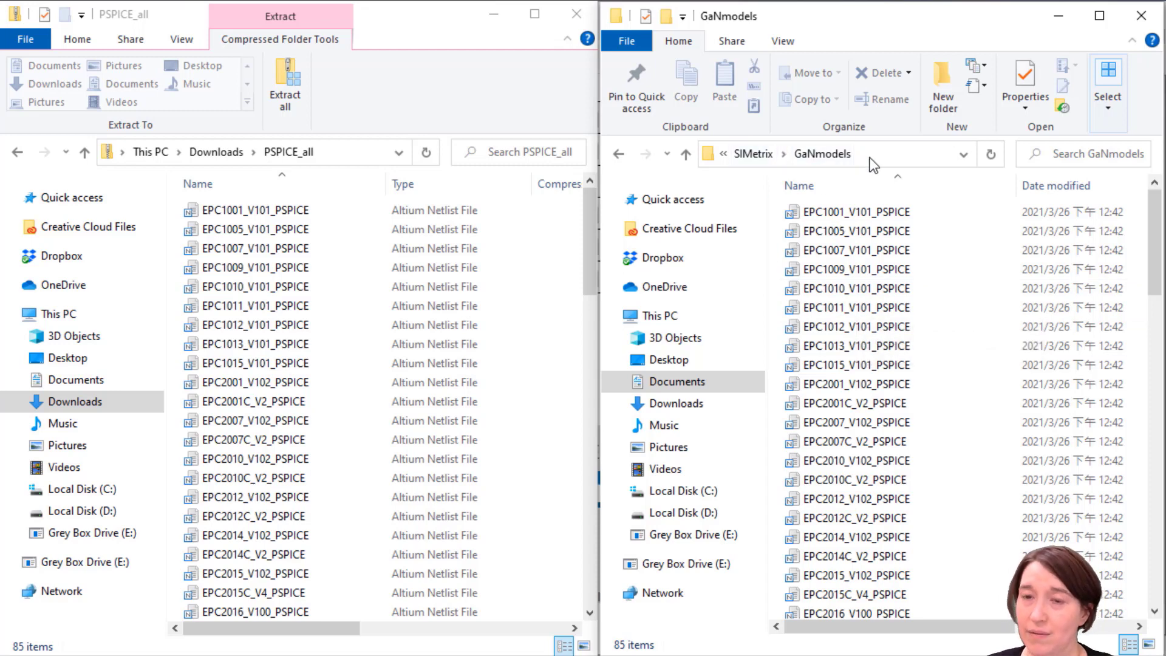
click(493, 15)
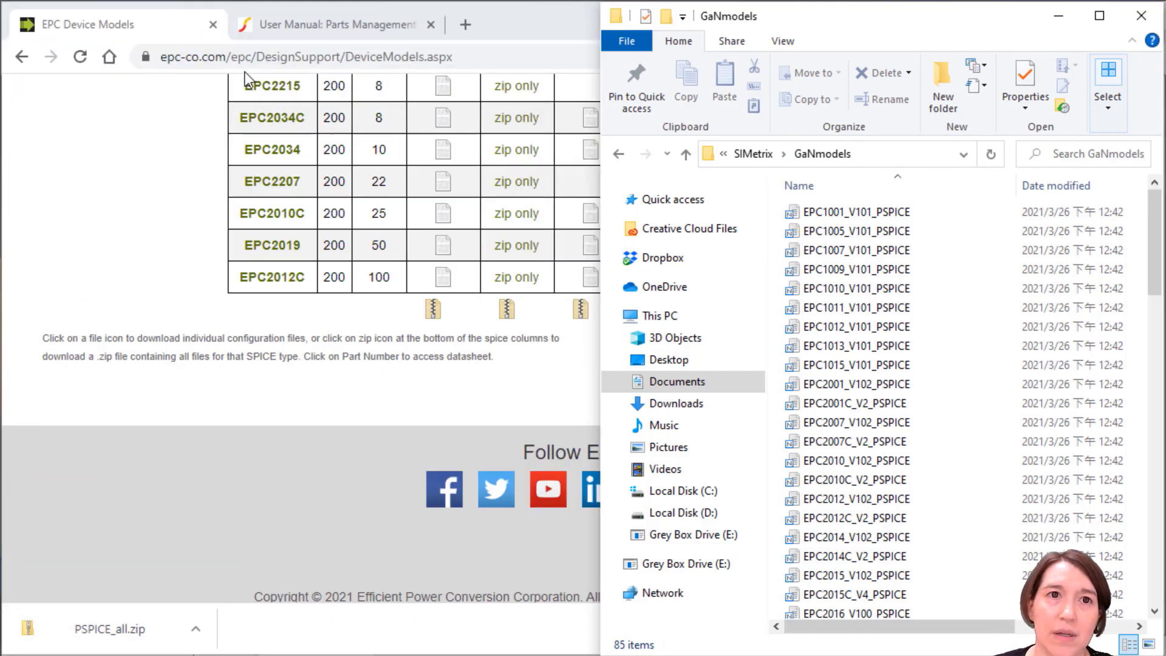
In the Parts Management manual, dismiss the downloads bar and jump to Installing Electrical Model.
click(283, 25)
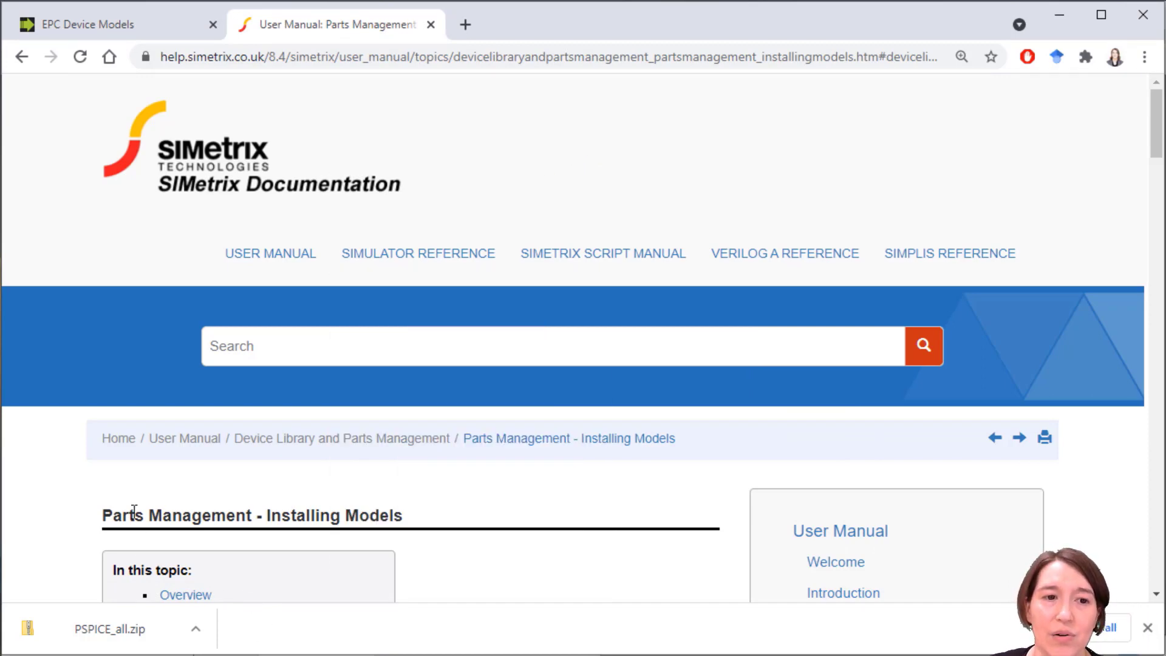
drag(123, 513, 436, 516)
click(436, 516)
scroll(436, 516, down, 5)
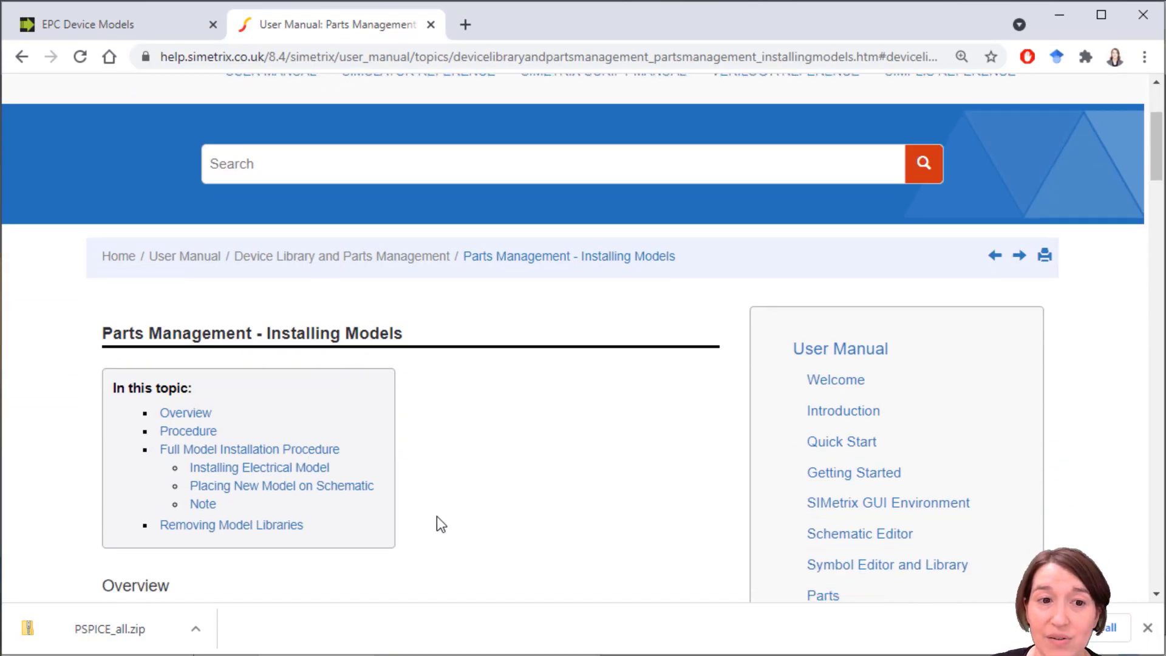
click(1146, 628)
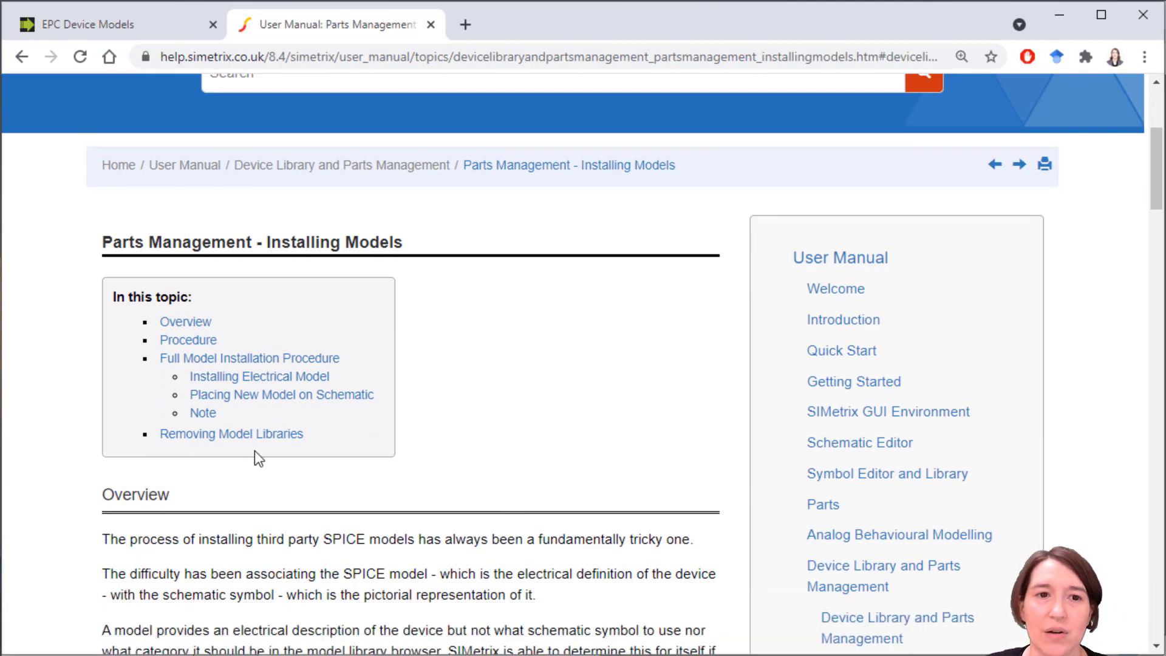
scroll(325, 454, down, 15)
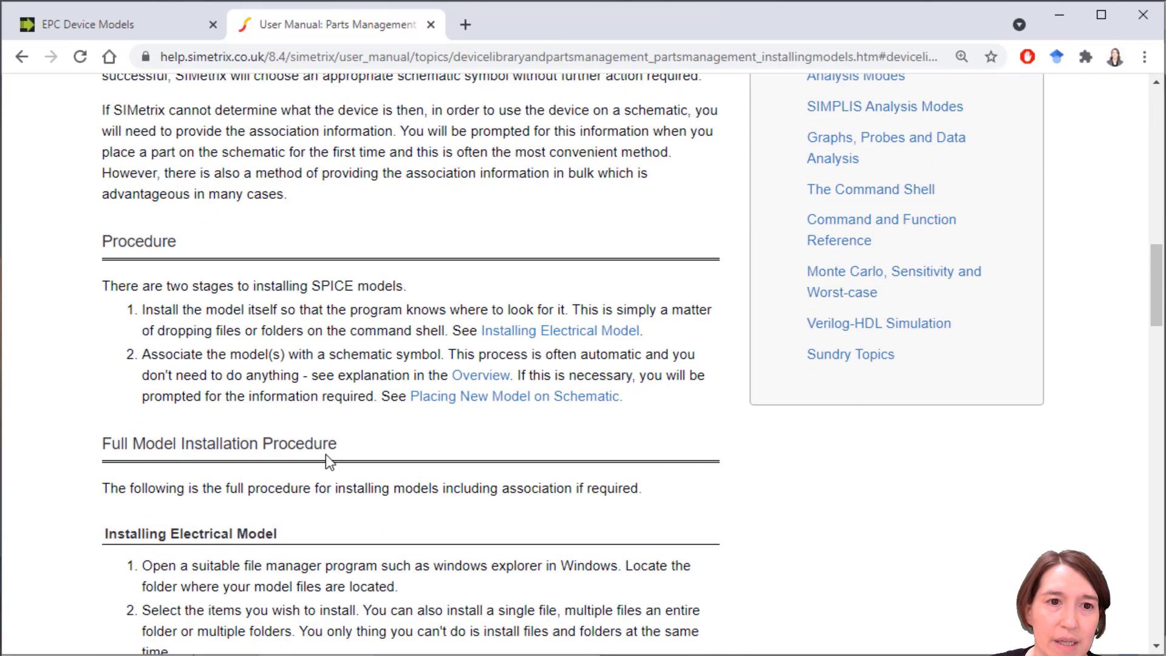
scroll(309, 468, down, 1)
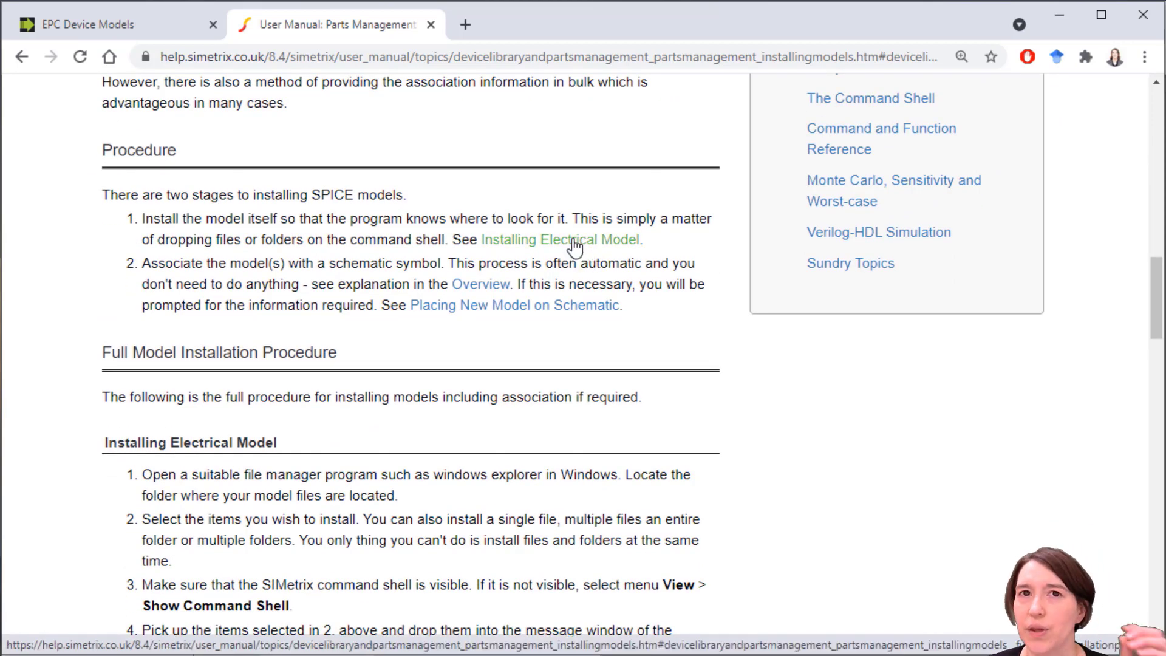
click(571, 239)
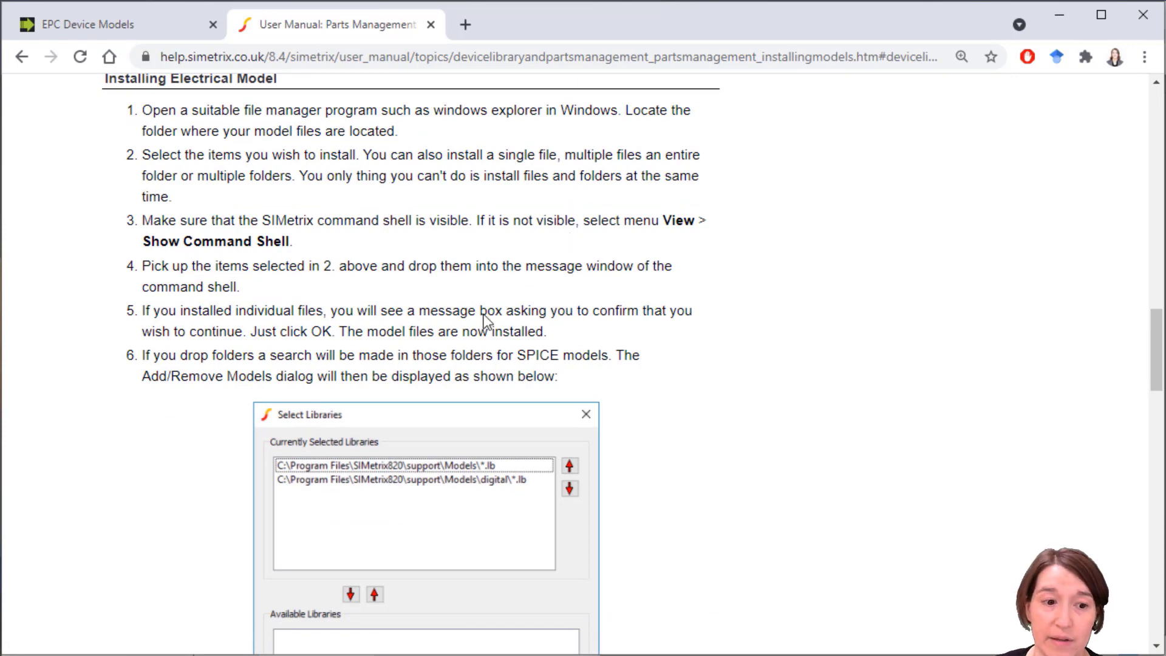
Choose Documents > SIMetrix > GaNmodels as the model library folder to add.
key(alt+Tab)
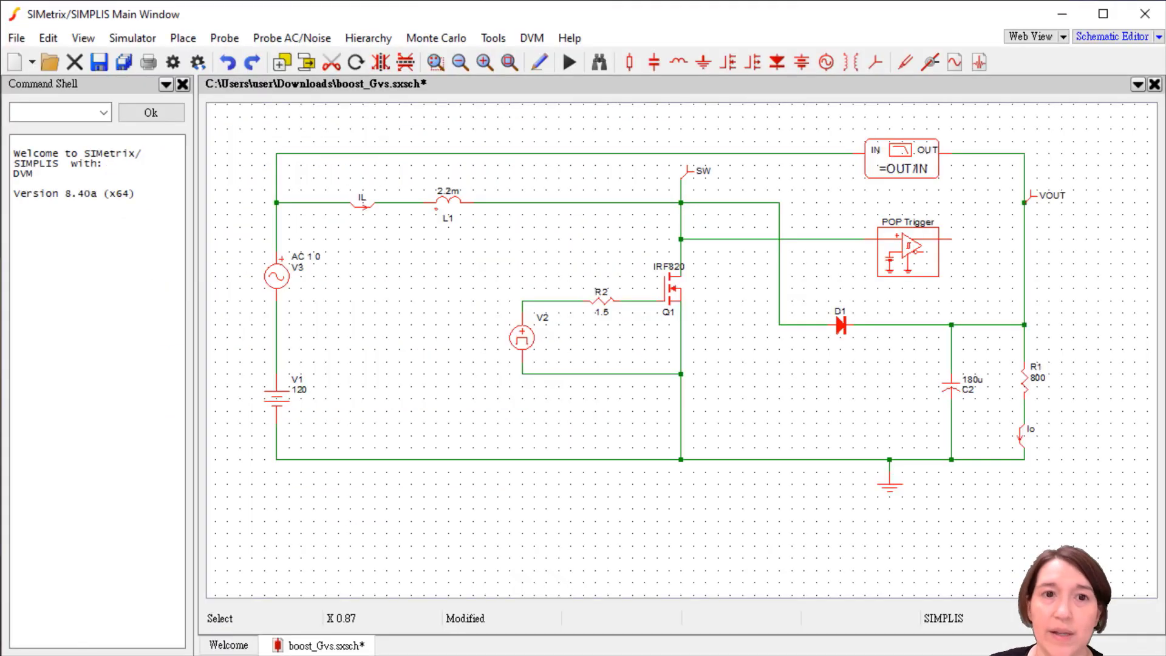
click(16, 37)
mouse_move(194, 497)
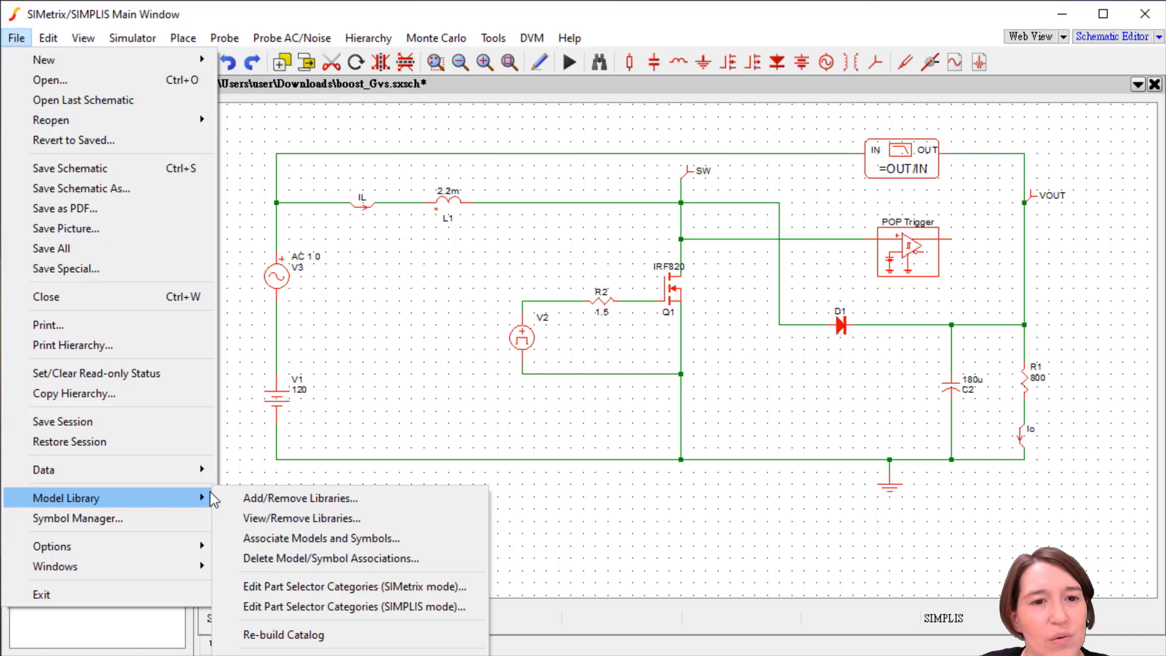
click(241, 497)
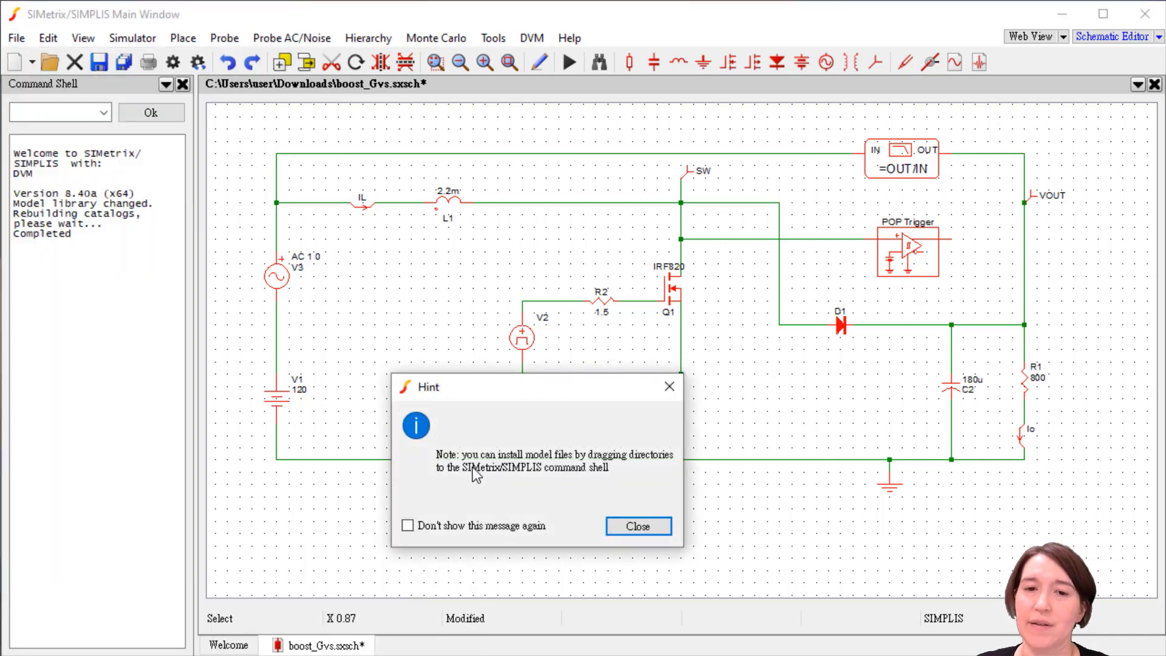
click(636, 527)
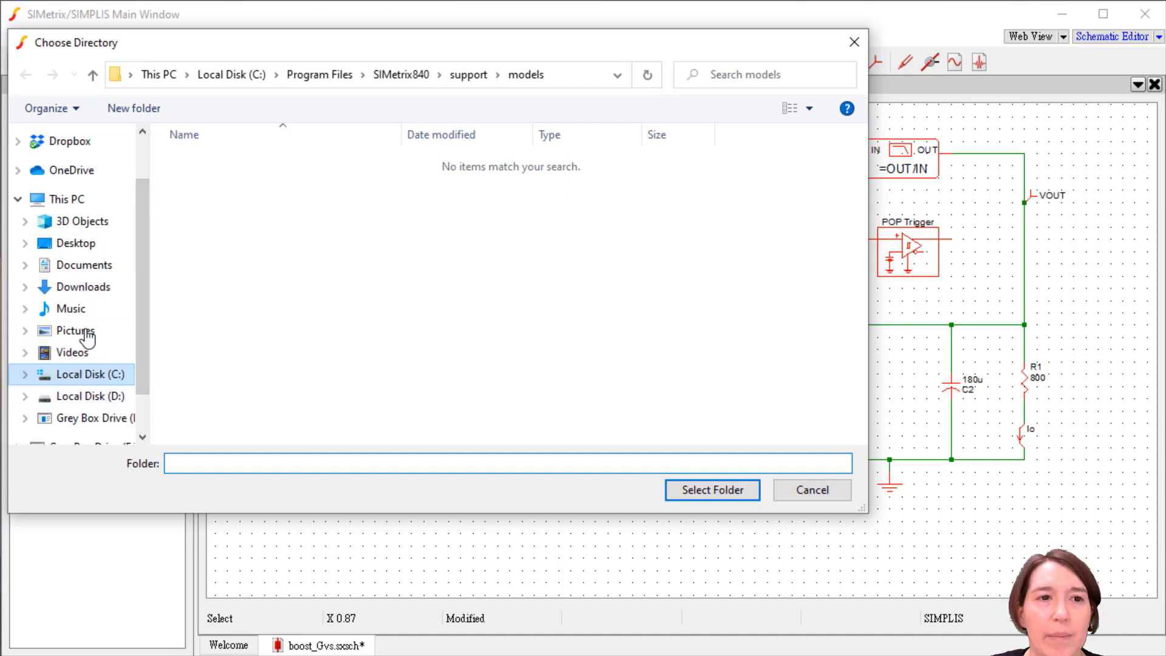
click(68, 267)
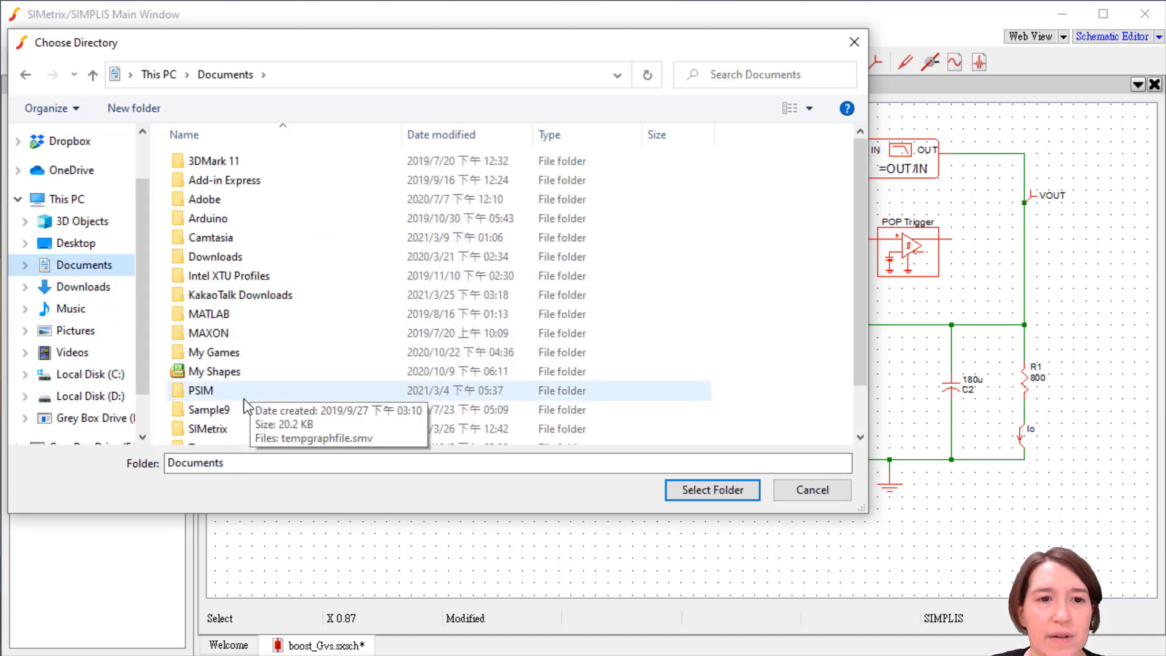
double_click(229, 429)
double_click(215, 184)
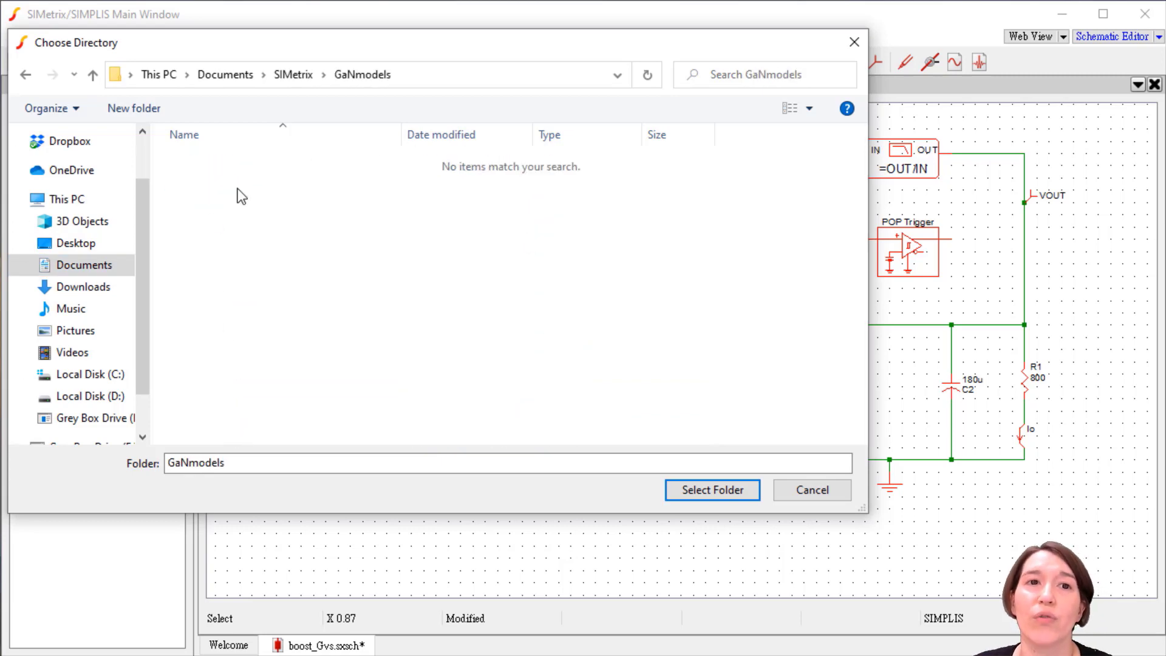
click(283, 77)
click(220, 184)
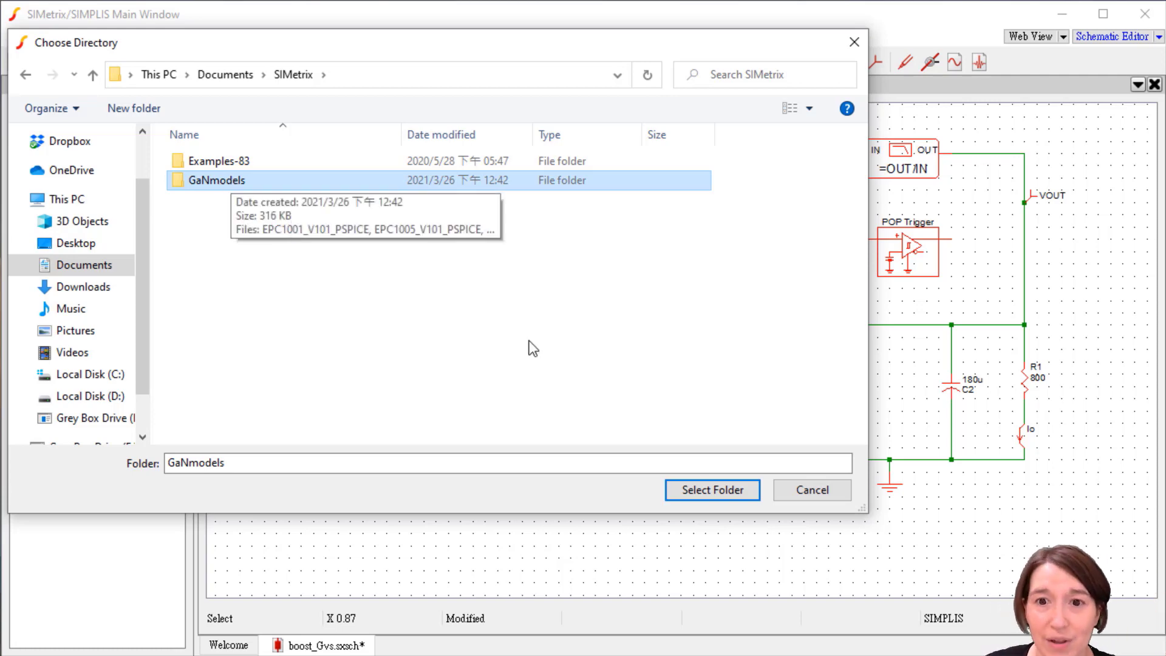
click(685, 491)
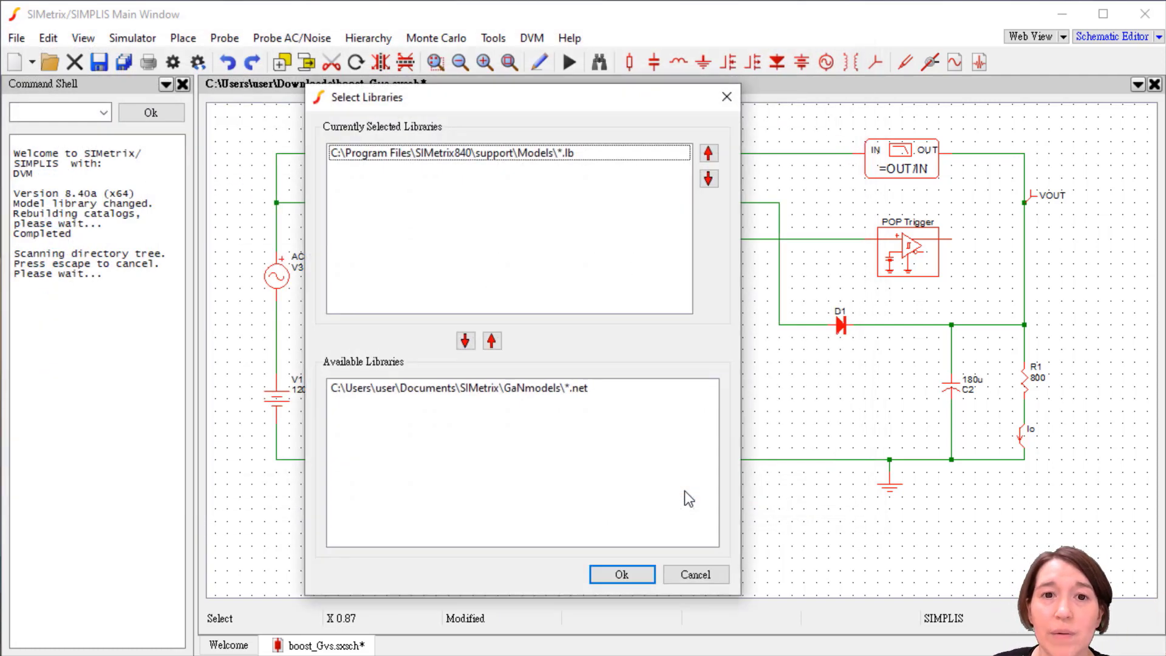
Move the GaNmodels path into Currently Selected Libraries and apply with Ok.
click(496, 389)
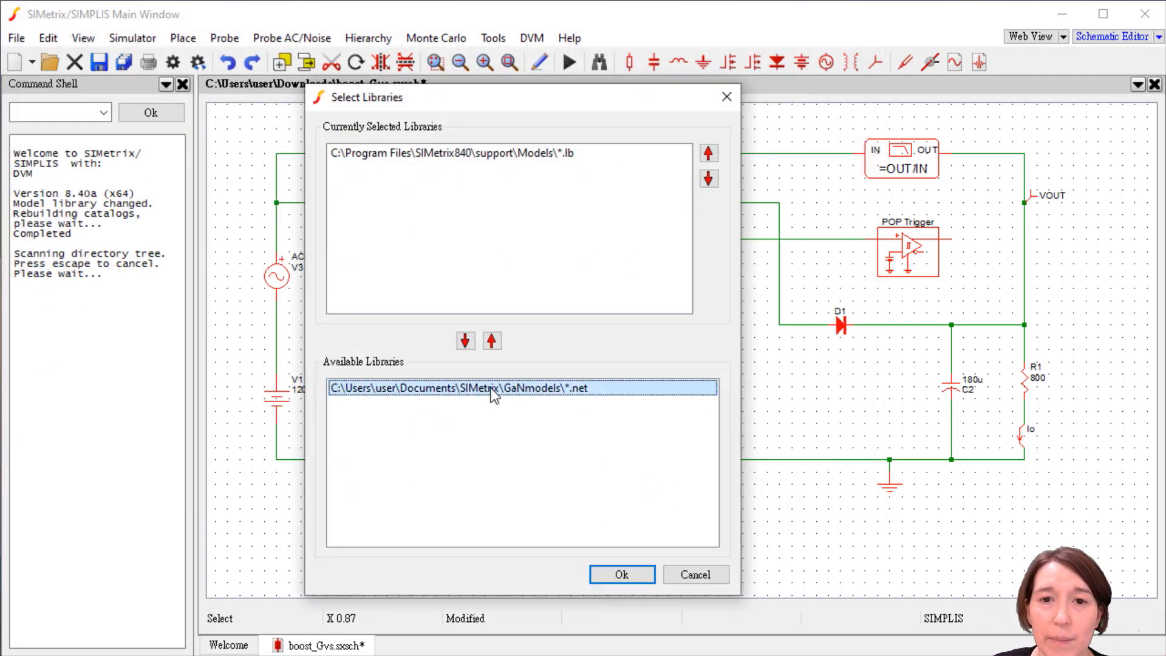
click(492, 341)
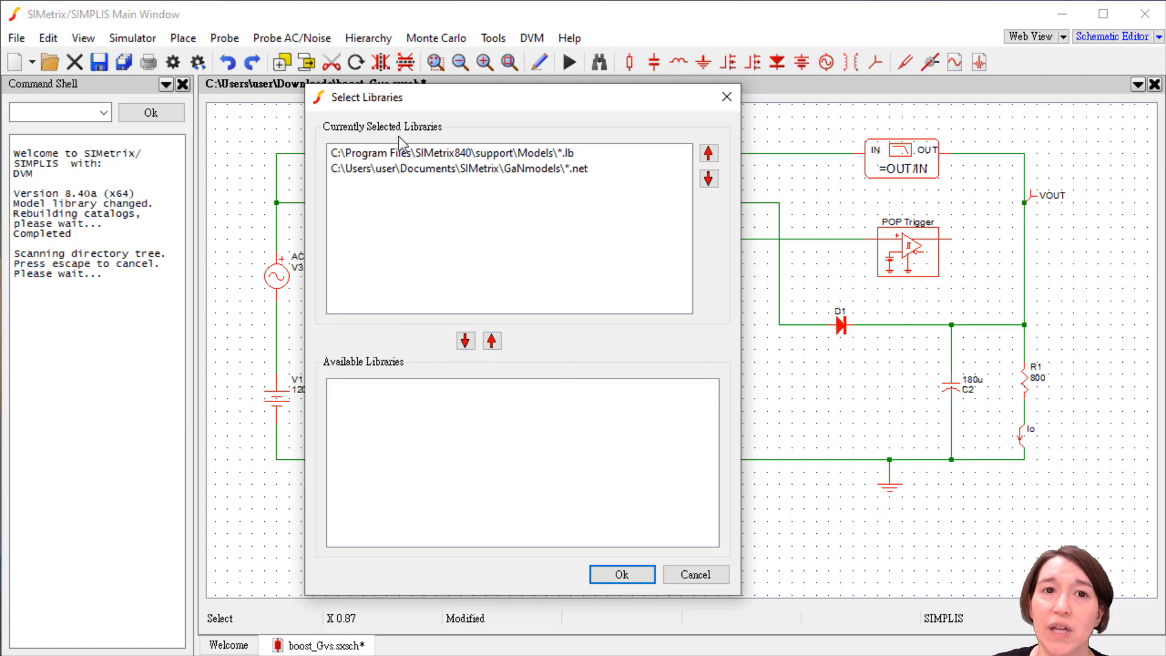
click(617, 575)
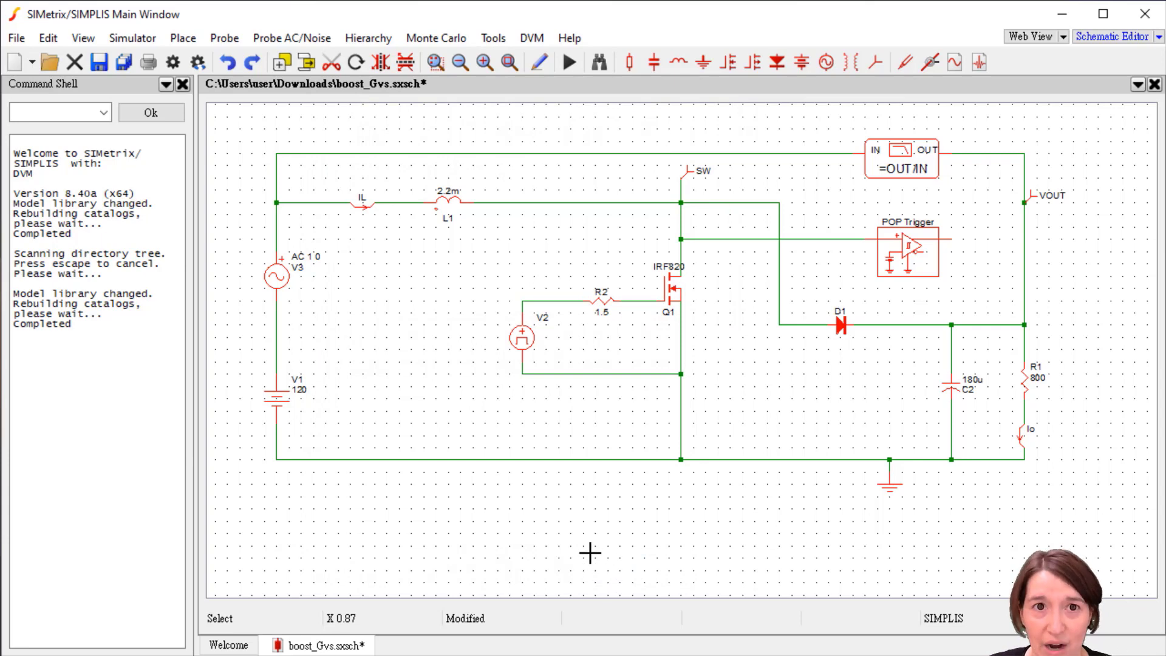
Open Place > From Model Library and preview EPC models such as EPC1001, EPC2029 and EPC2030.
click(178, 39)
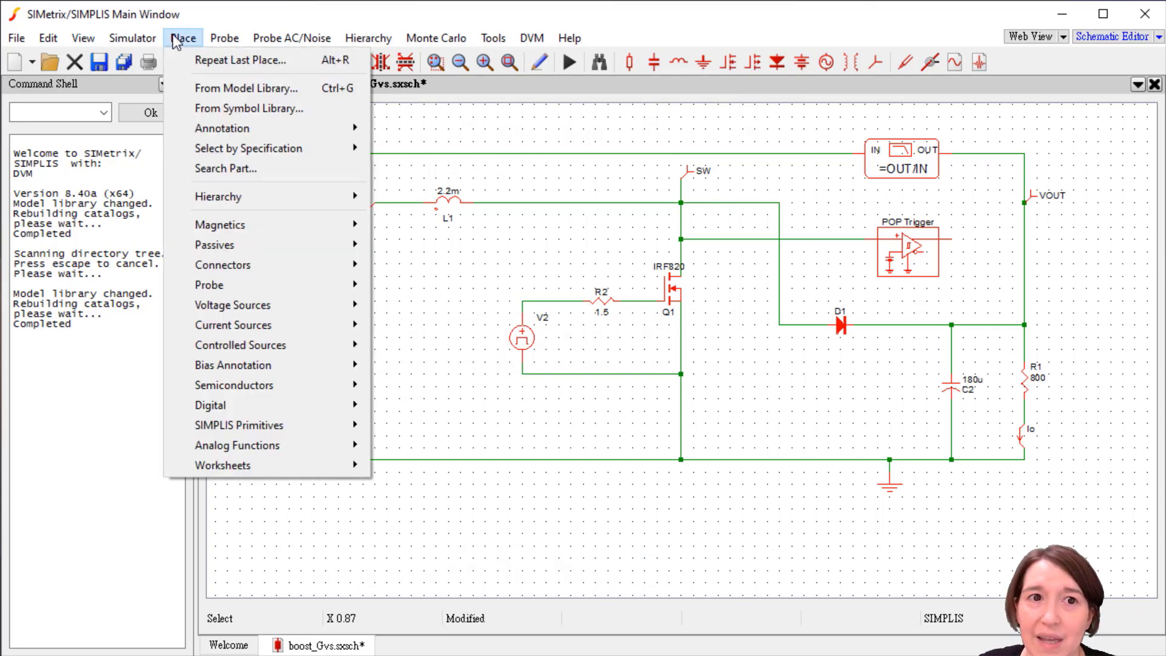
click(210, 89)
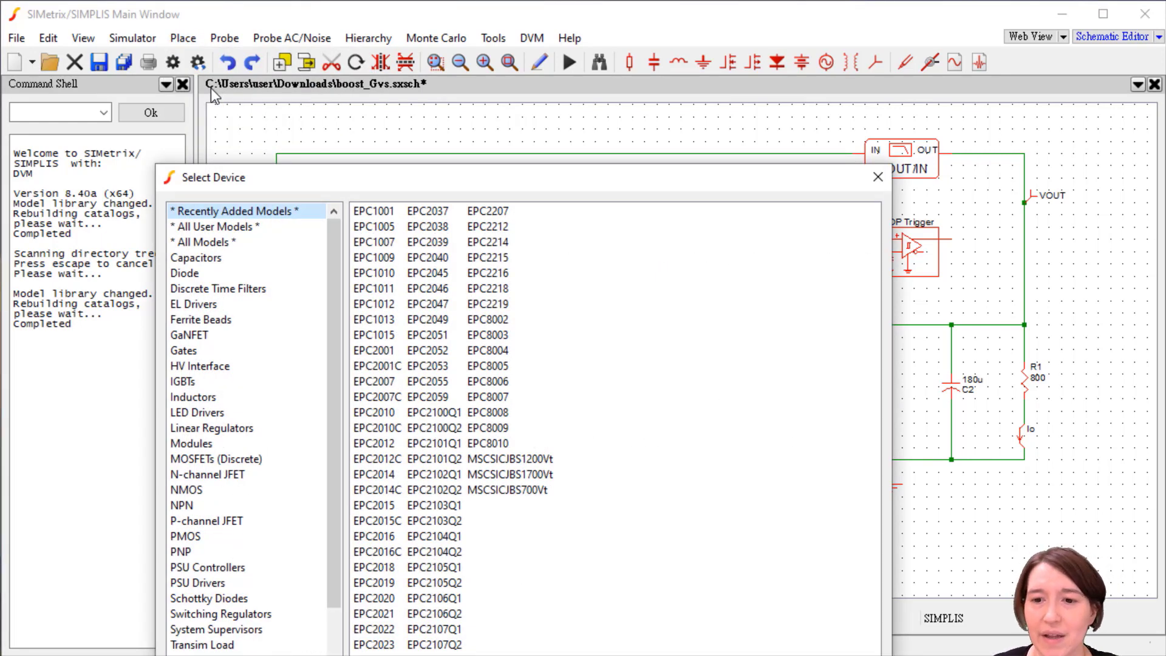
drag(416, 164, 380, 158)
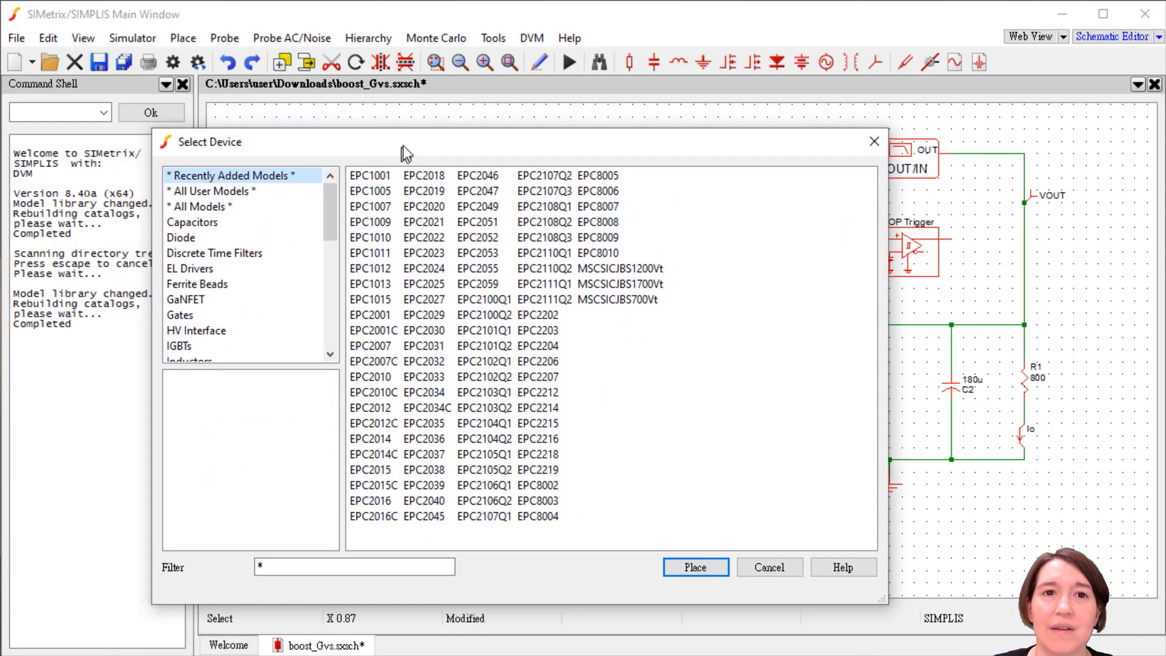
click(382, 171)
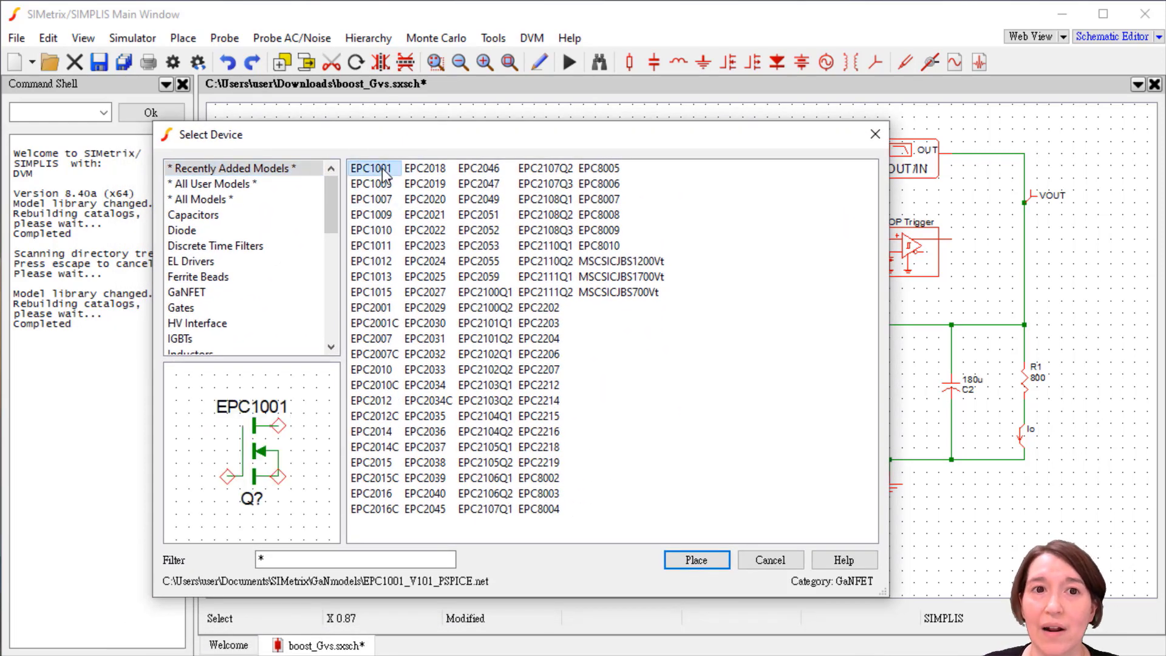
click(425, 229)
click(443, 308)
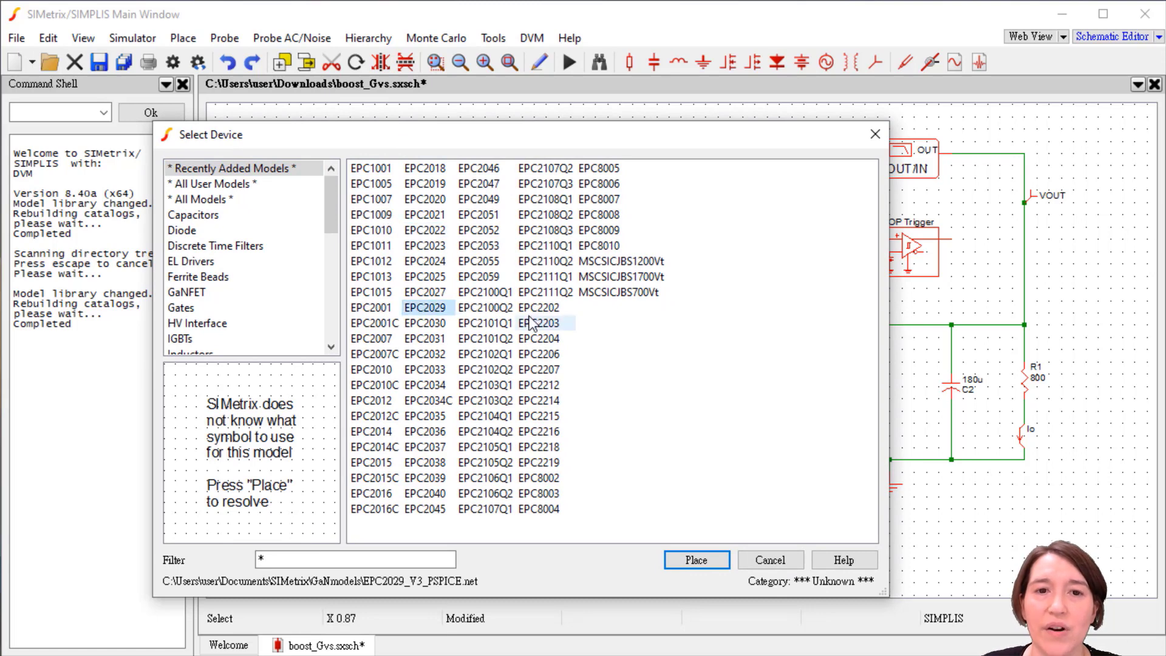
click(619, 292)
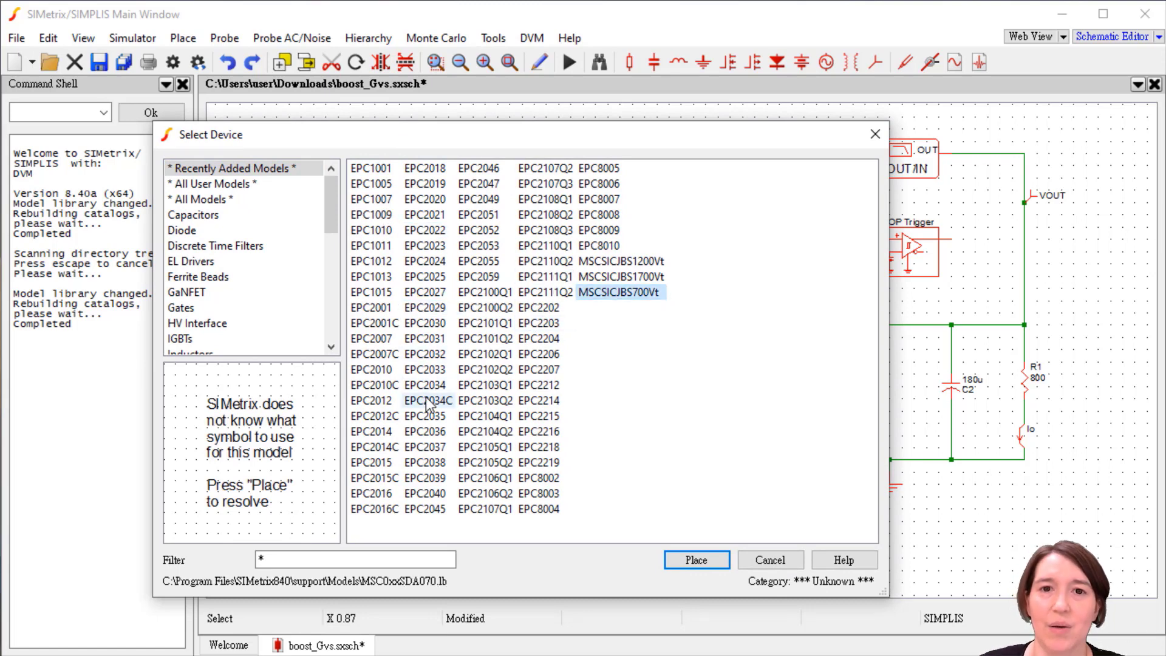
click(428, 323)
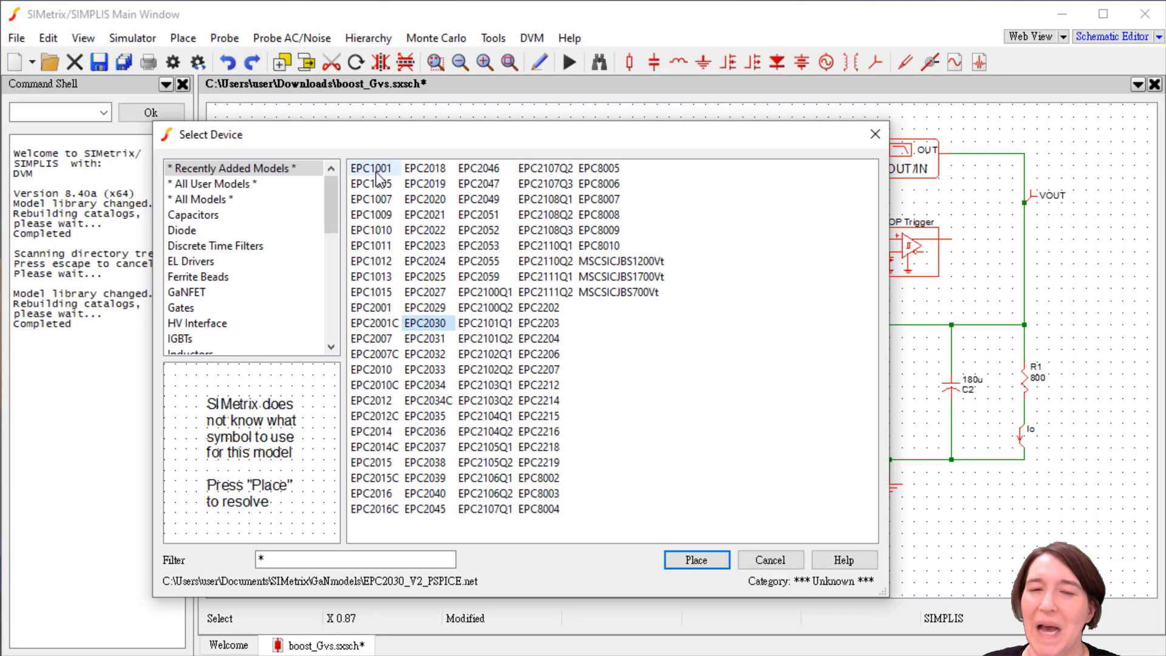
click(425, 308)
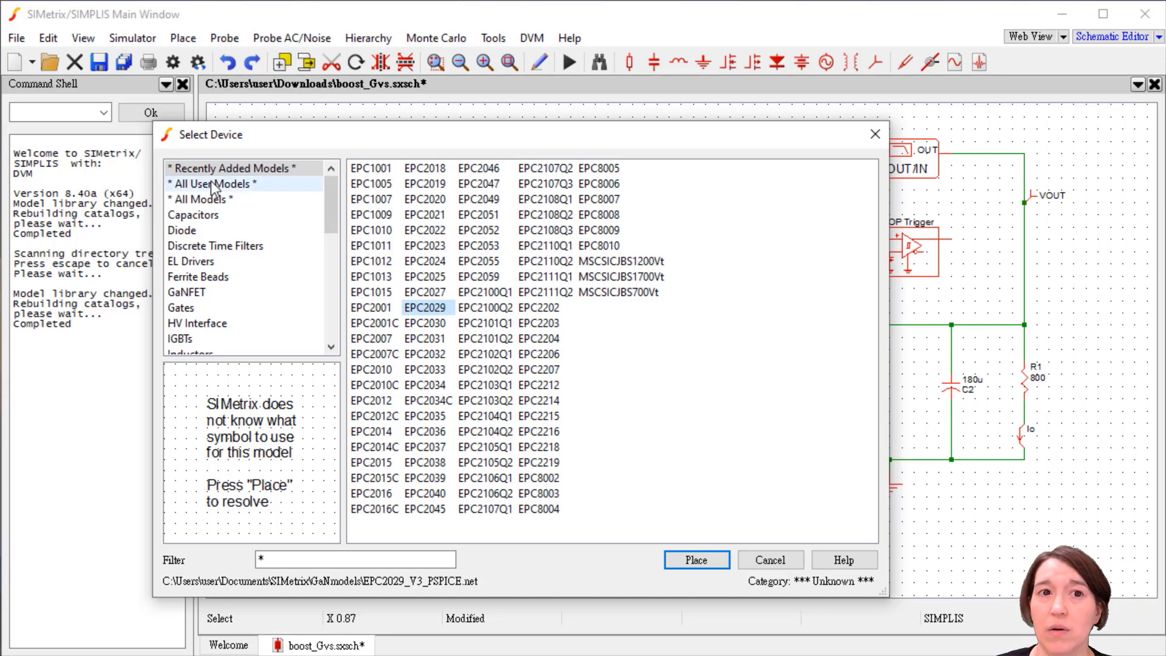
Switch to * All User Models *, select EPC2001 and place it.
click(270, 172)
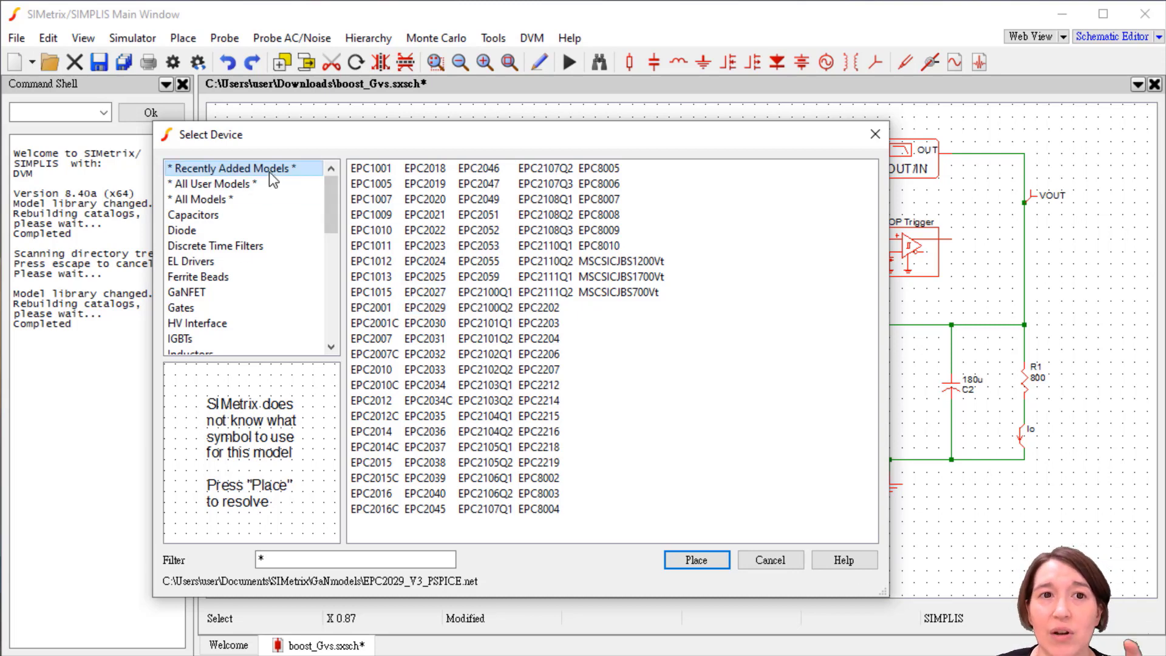
click(253, 186)
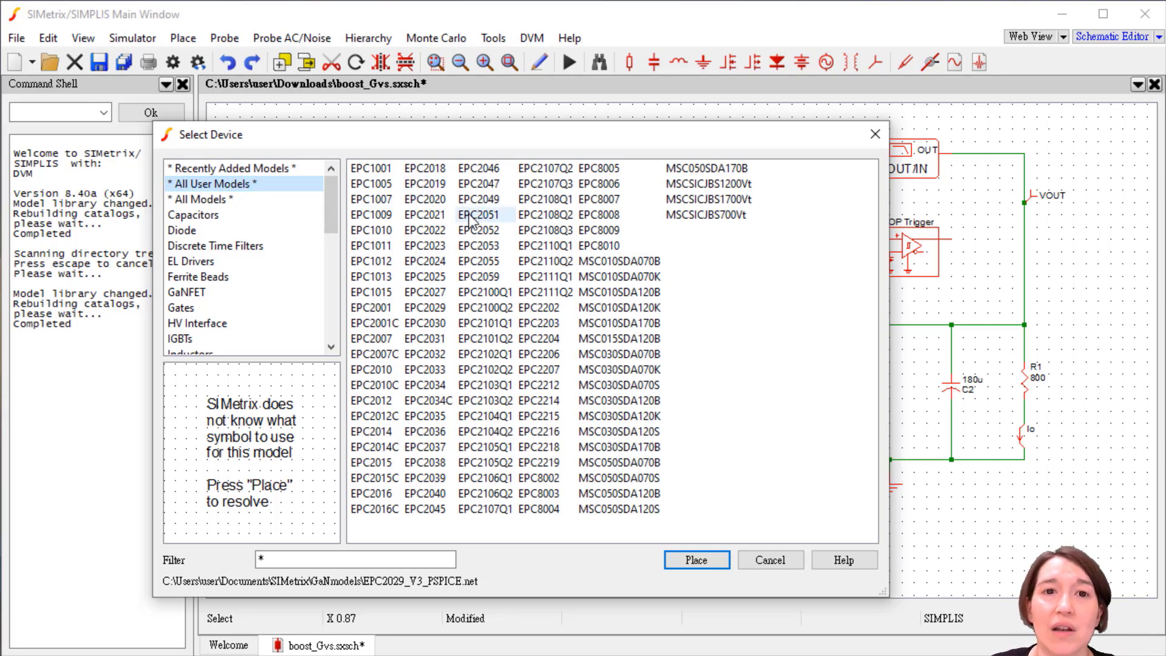
click(396, 246)
click(405, 245)
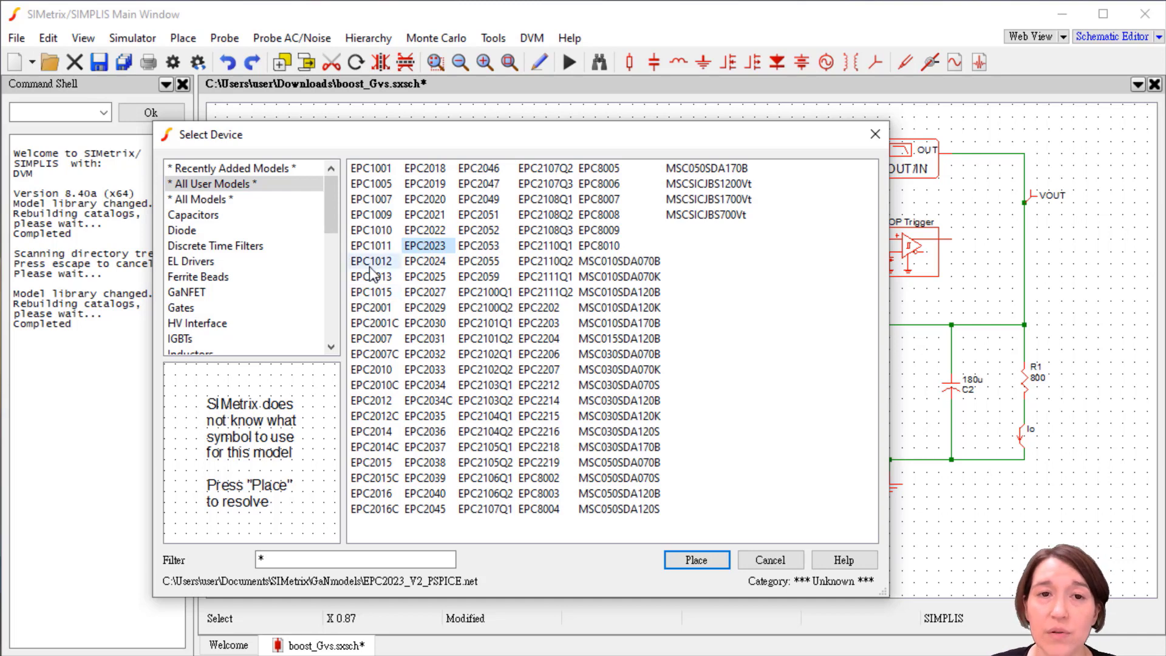
click(381, 308)
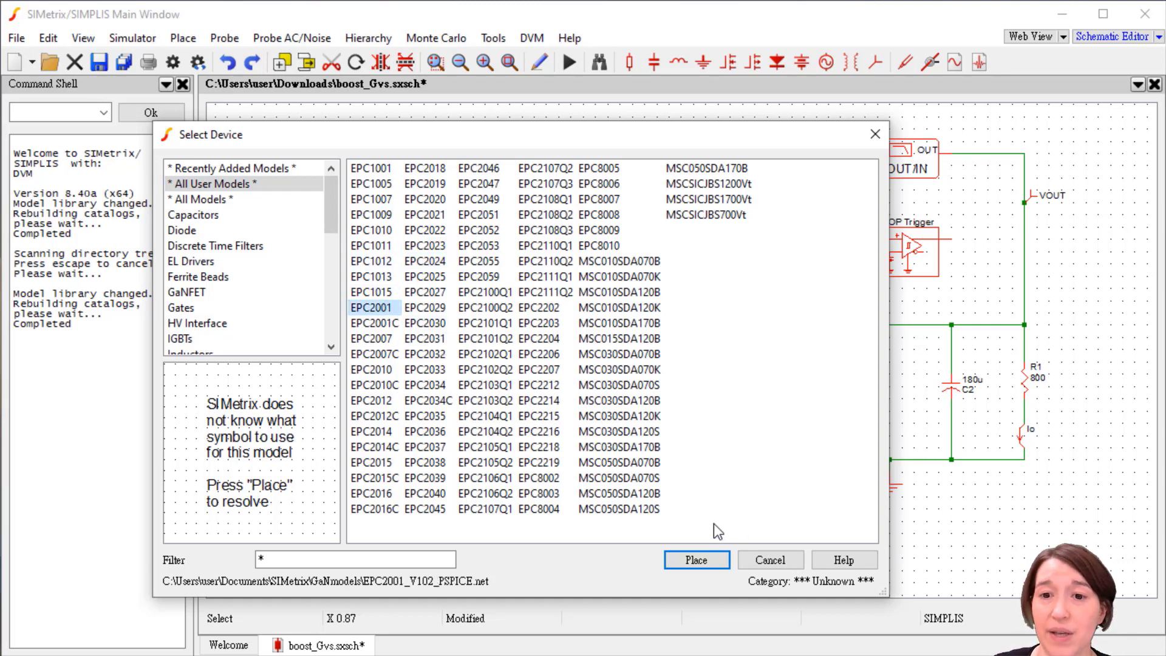
click(697, 559)
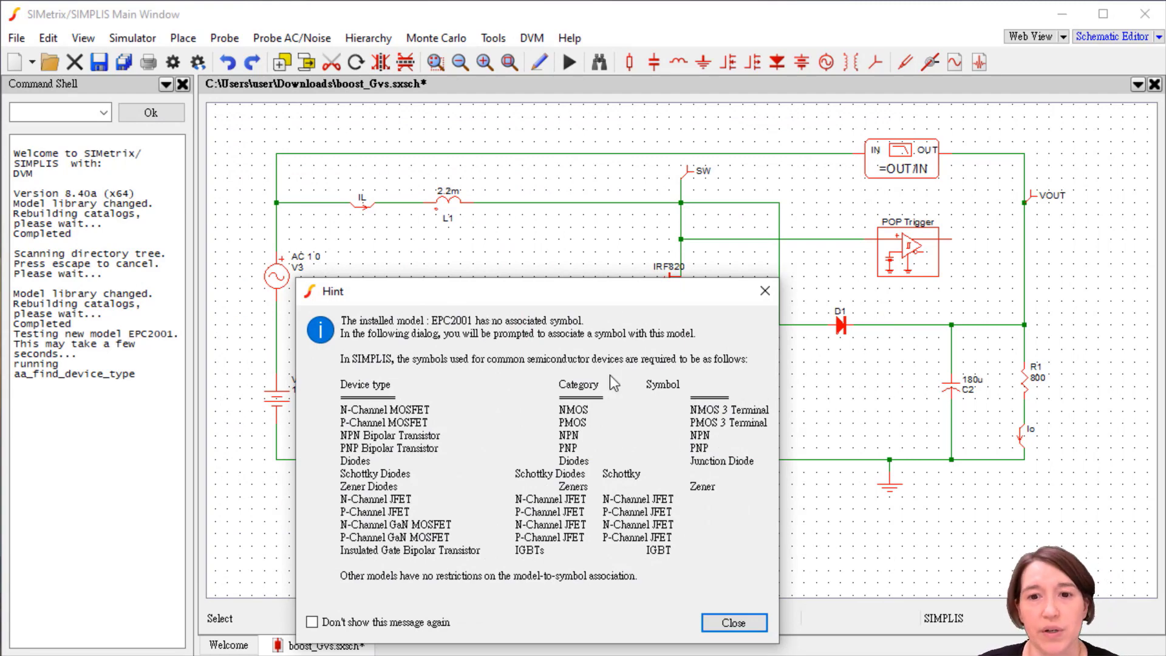
Dismiss the missing-symbol notice and set the EPC2001 category to GaNFET.
click(733, 622)
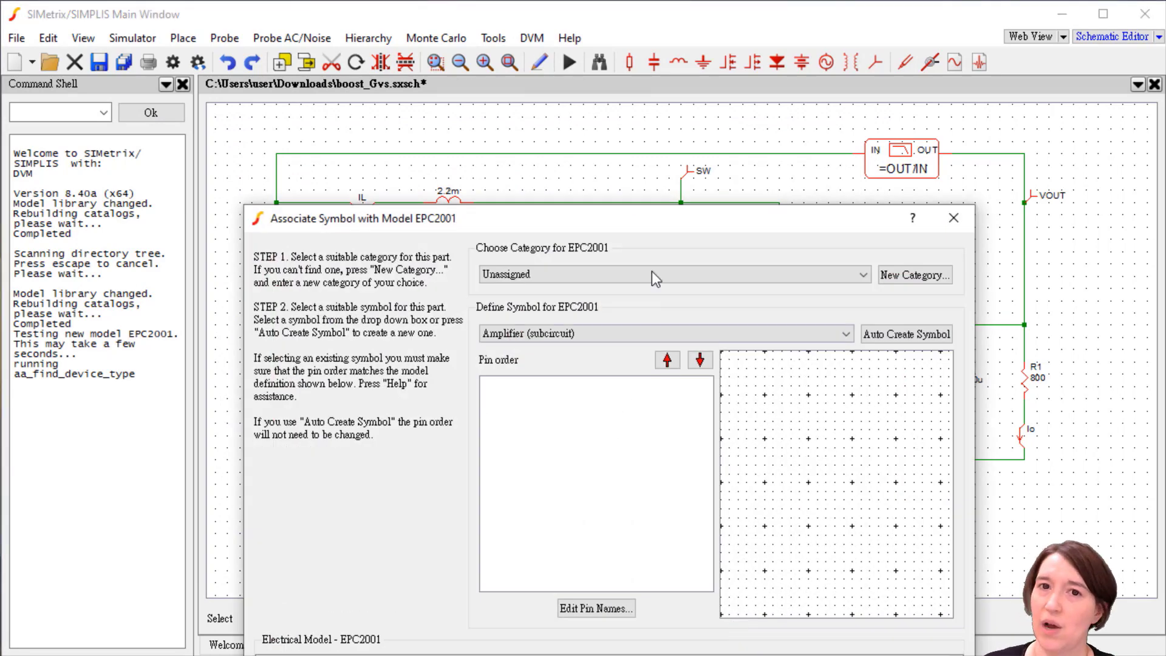
drag(635, 221, 618, 21)
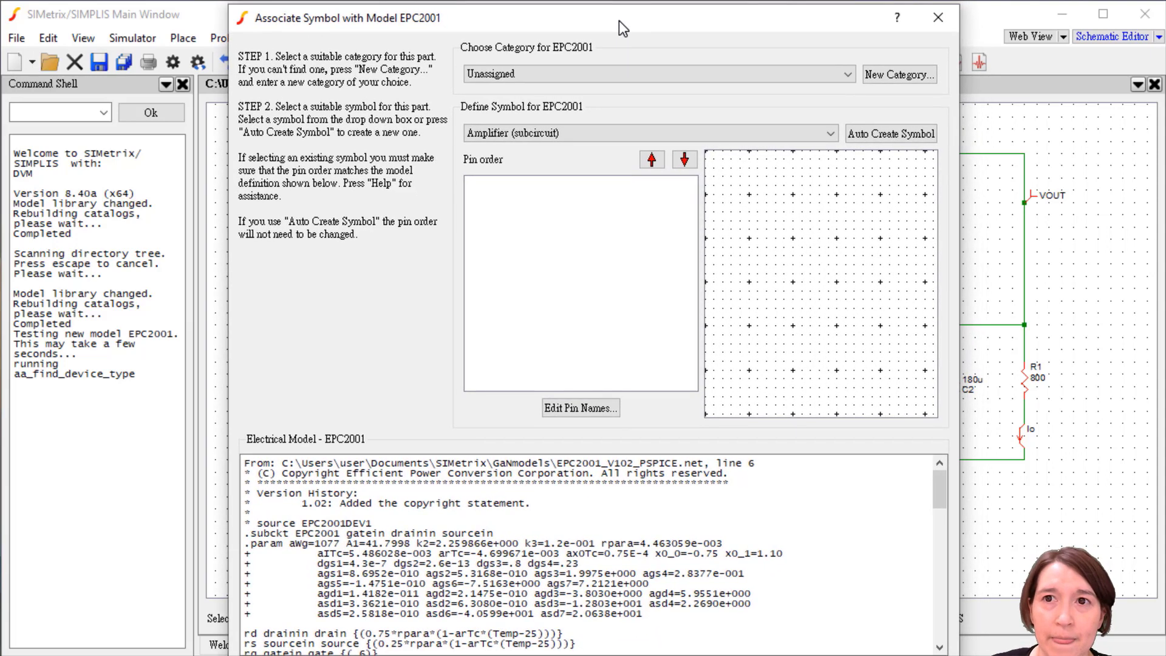
click(773, 74)
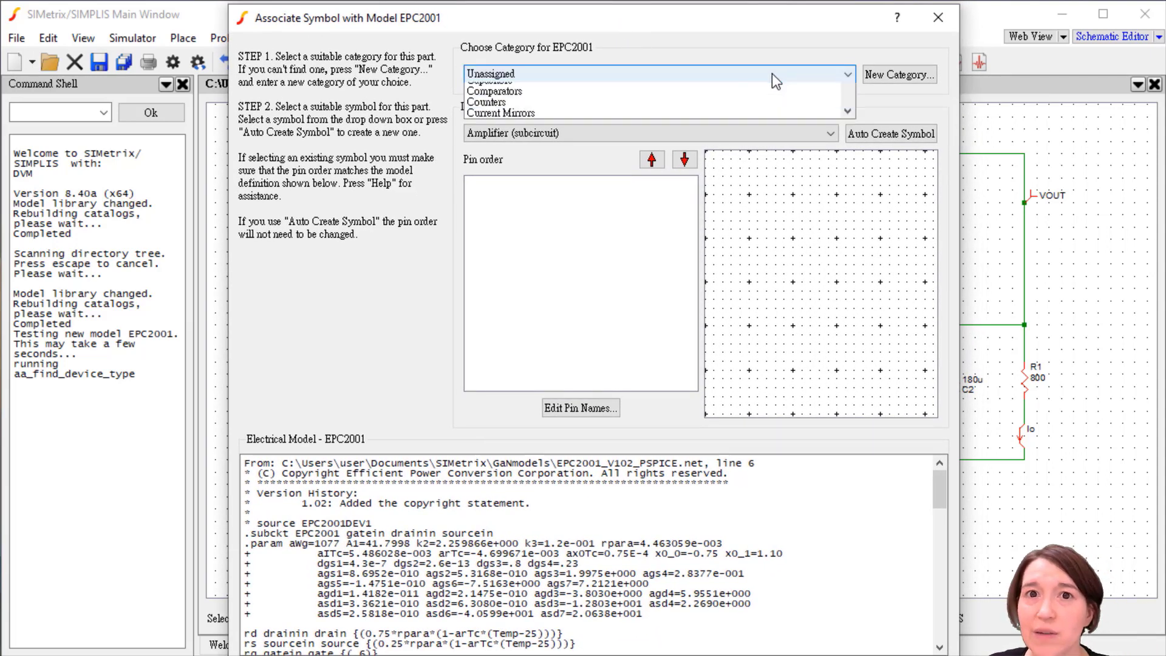
scroll(850, 156, up, 6)
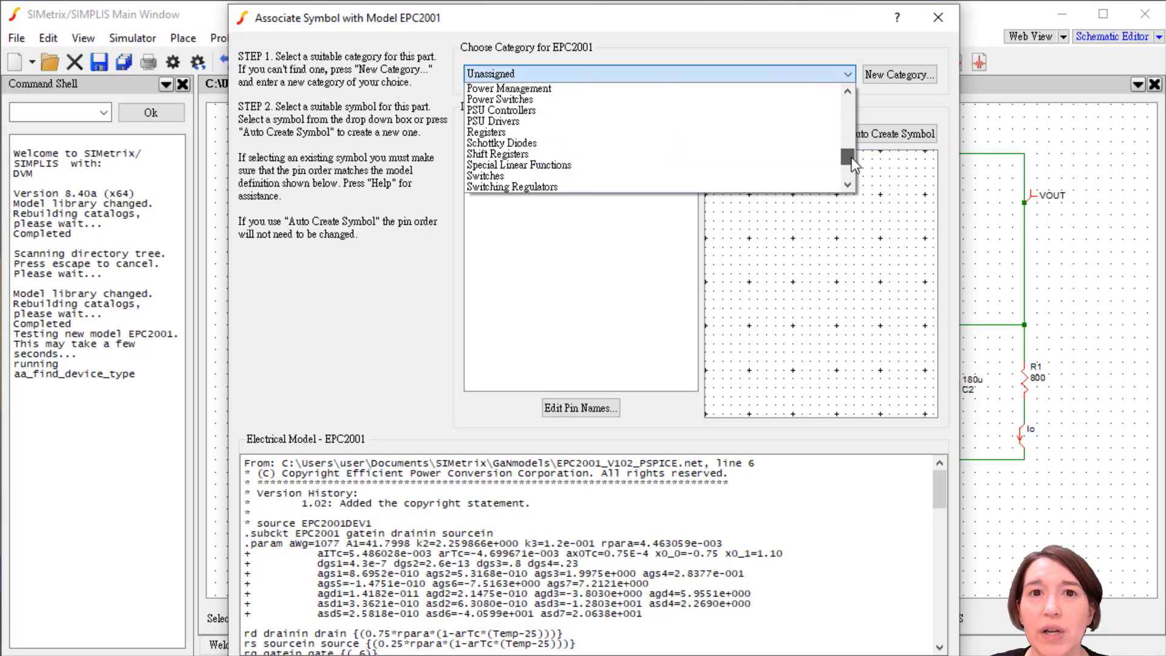
drag(850, 148, 844, 132)
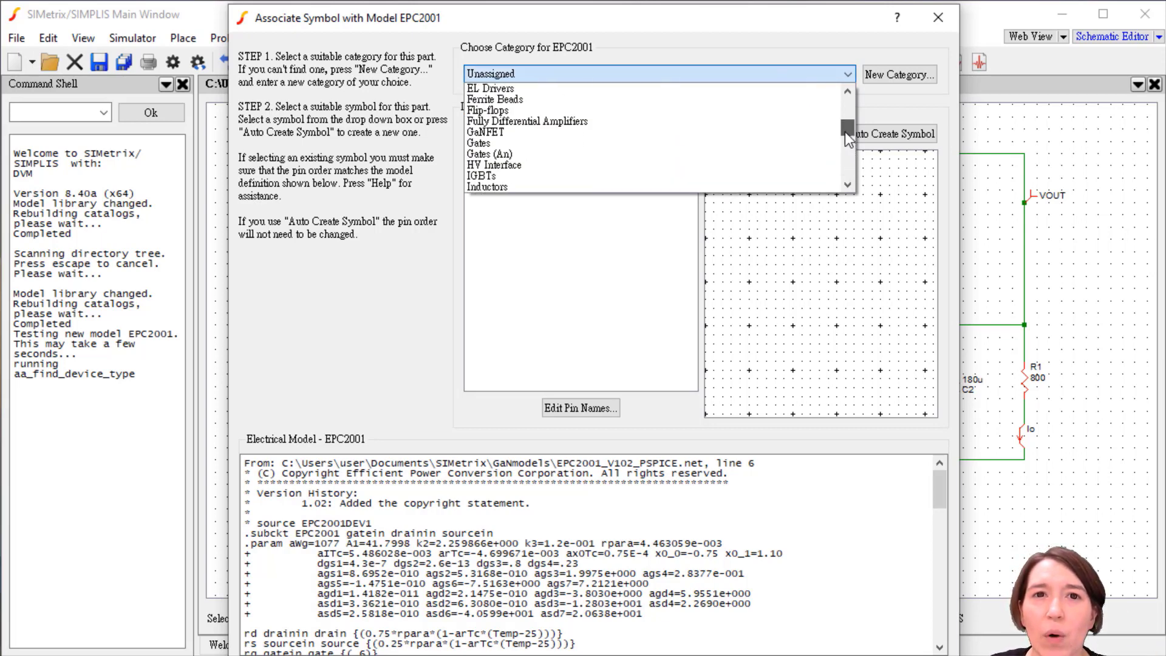
click(575, 133)
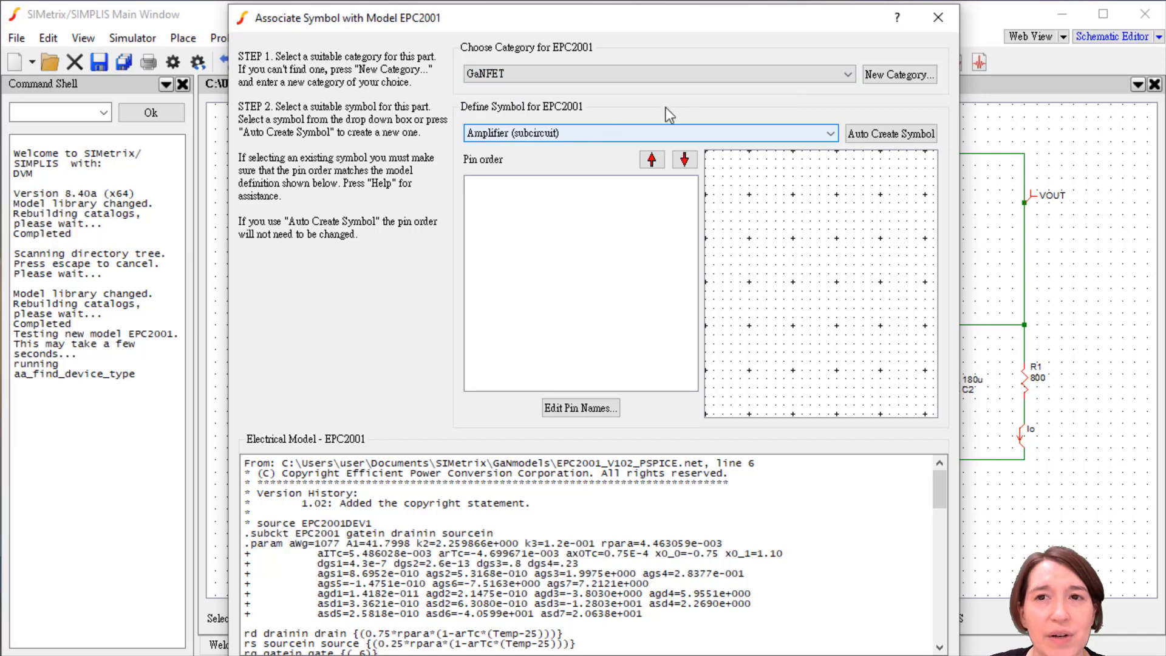
click(880, 76)
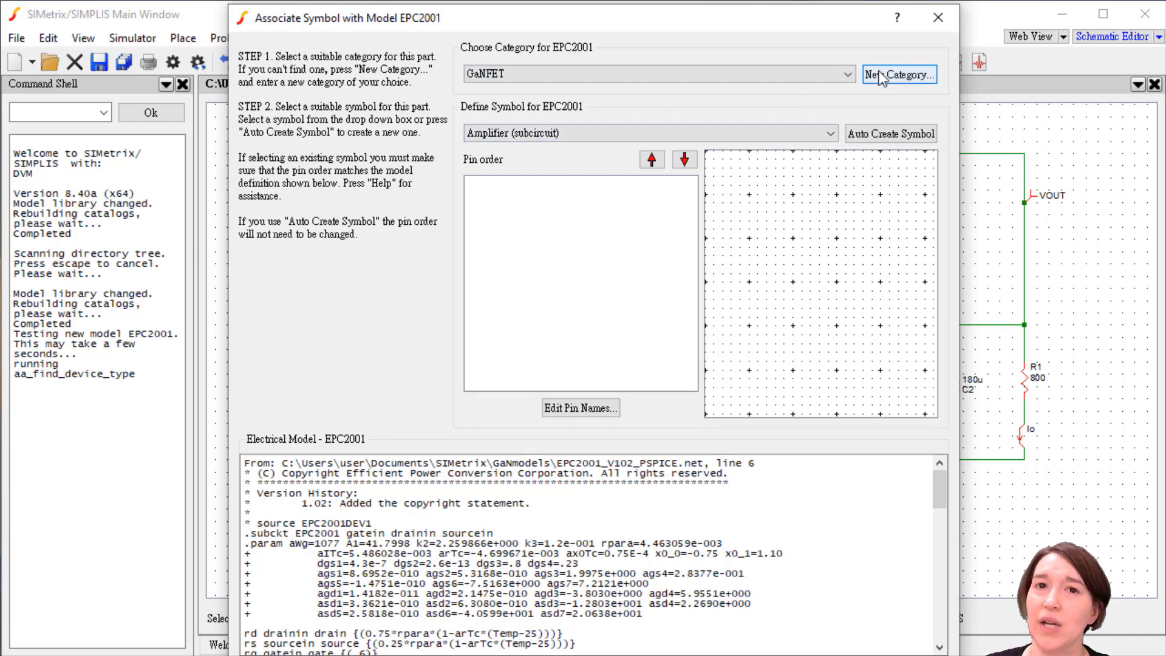
Open the Define Symbol list and scroll down toward the NMOS entries.
click(637, 134)
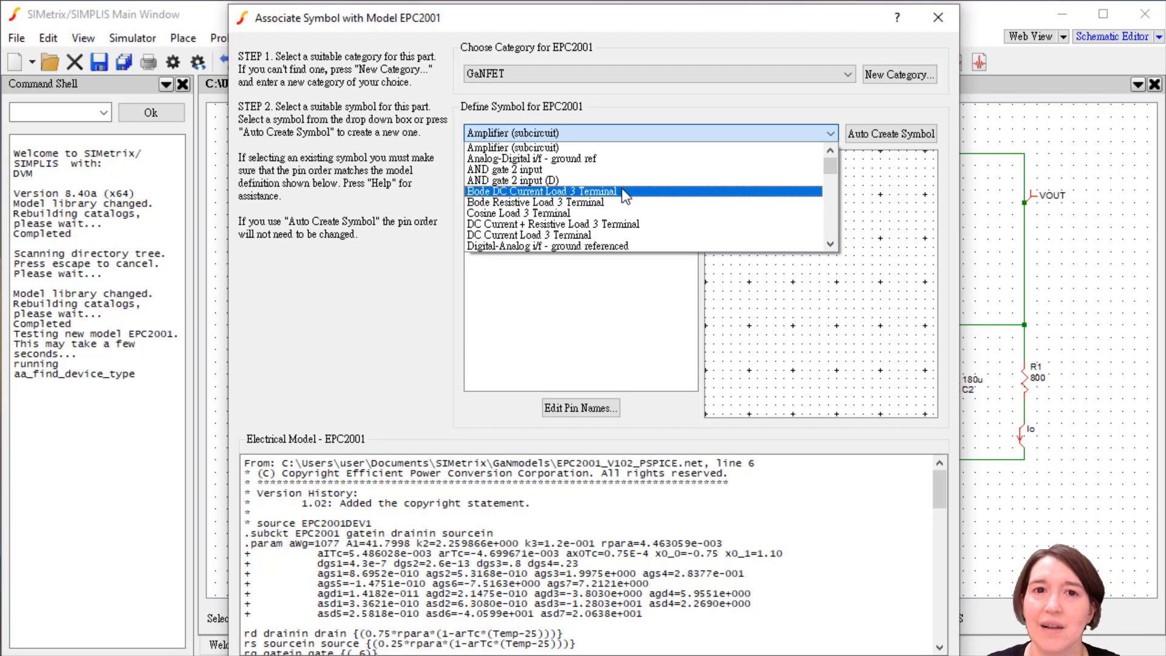
scroll(589, 183, down, 10)
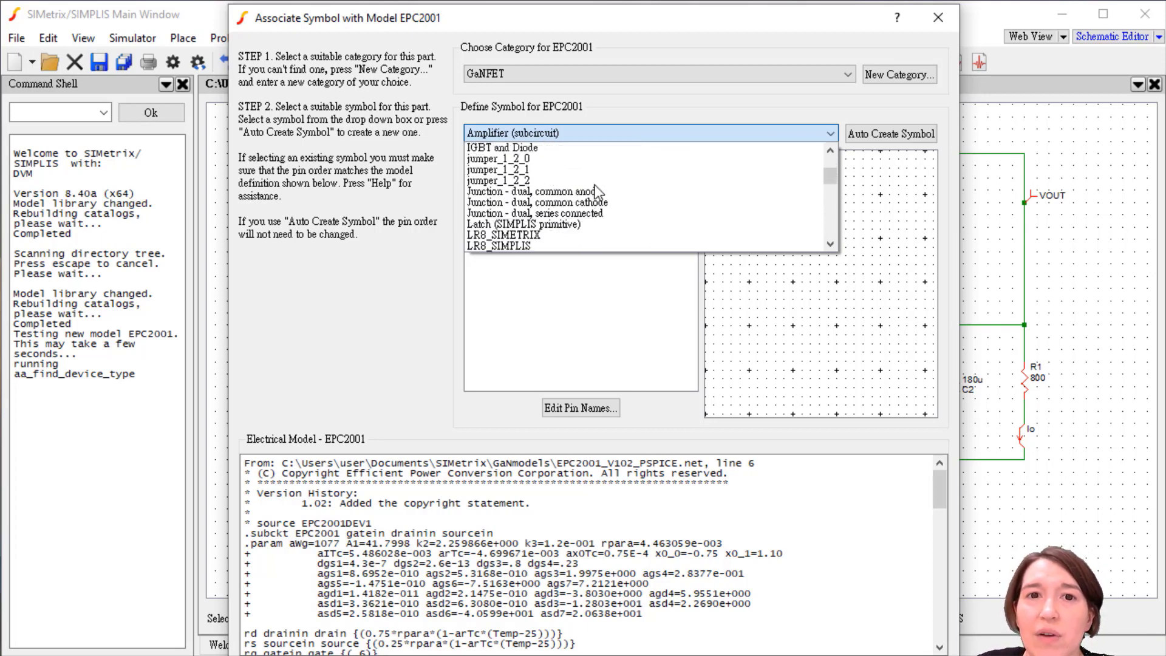
scroll(596, 190, down, 3)
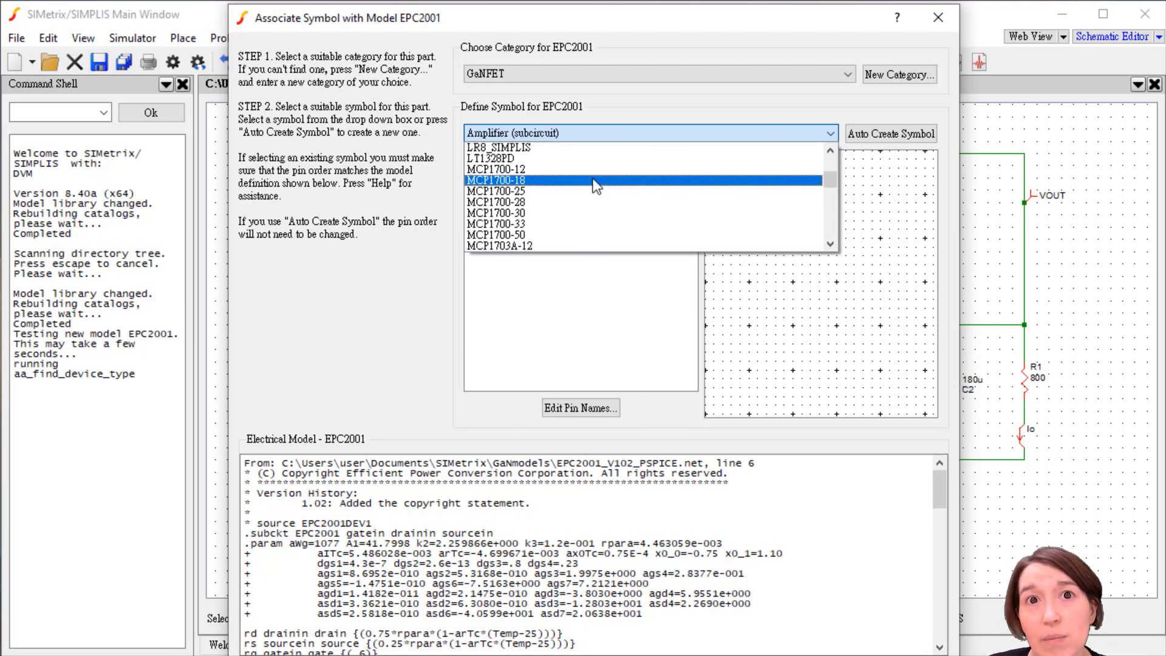
scroll(596, 185, down, 1)
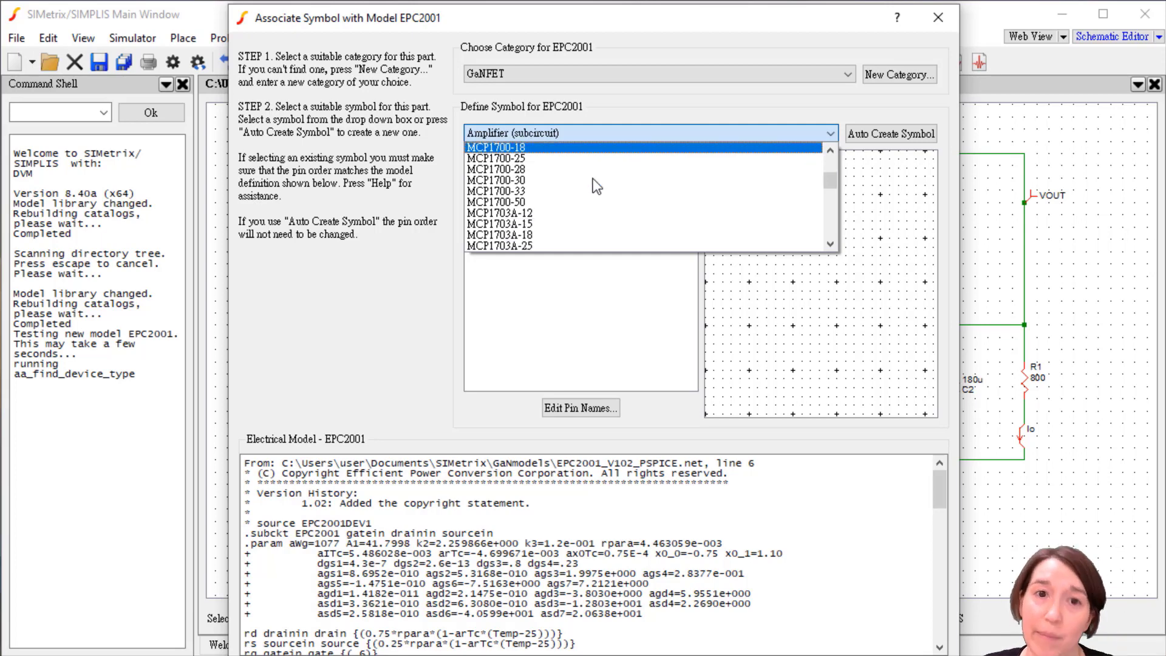
scroll(596, 185, down, 3)
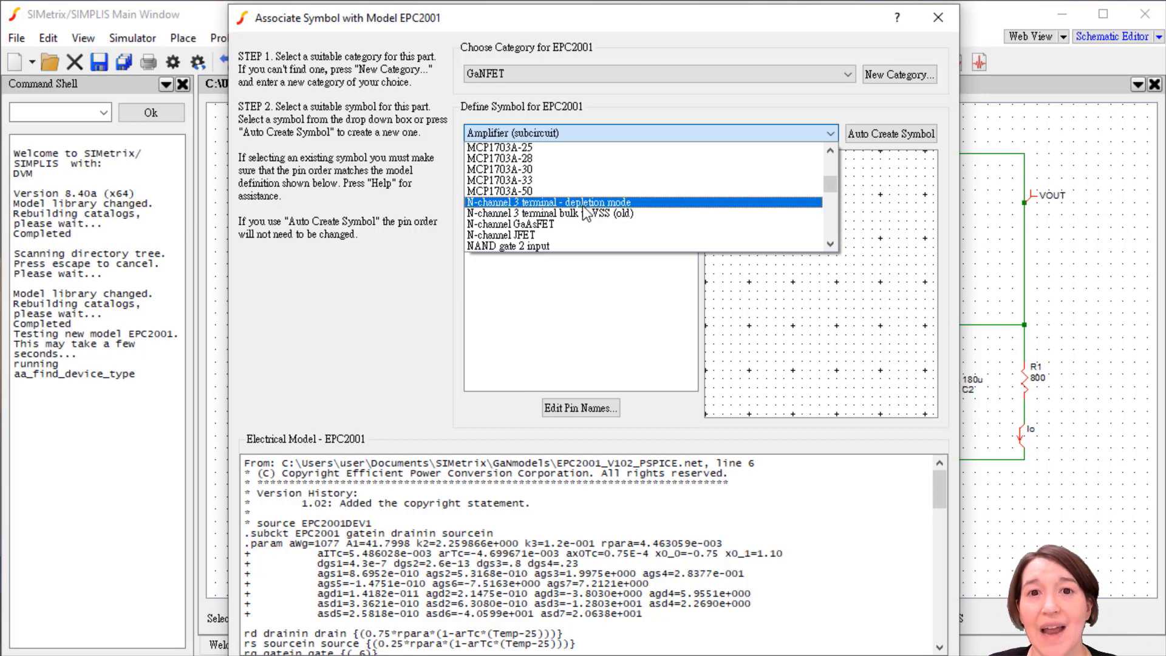
scroll(584, 212, down, 1)
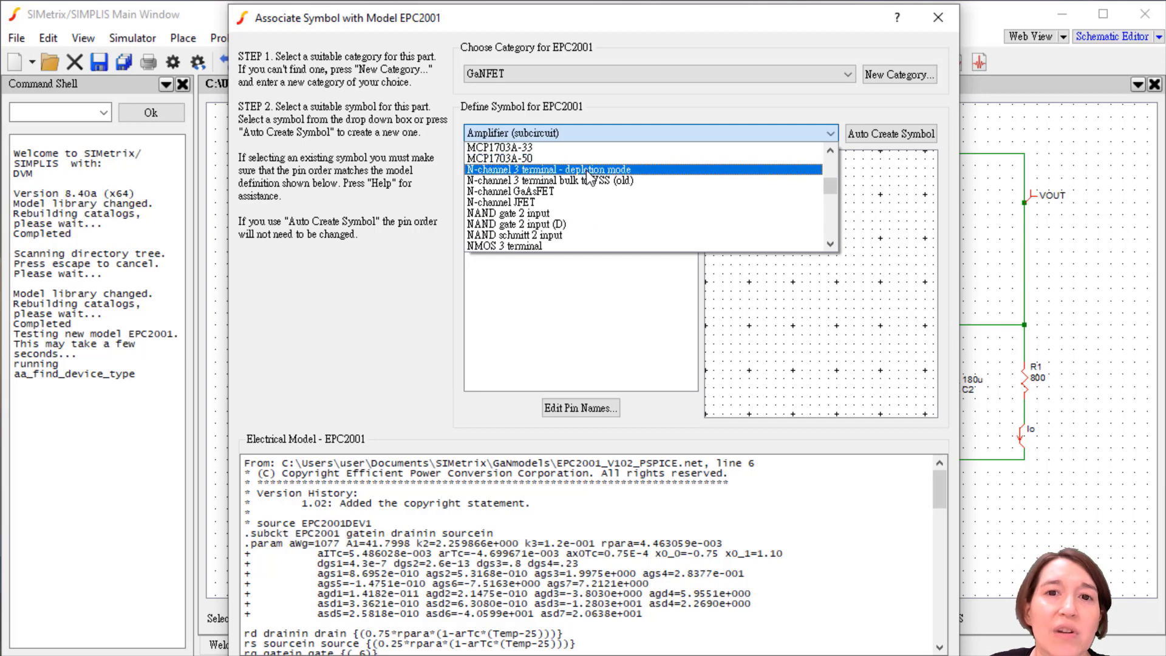
scroll(603, 195, down, 1)
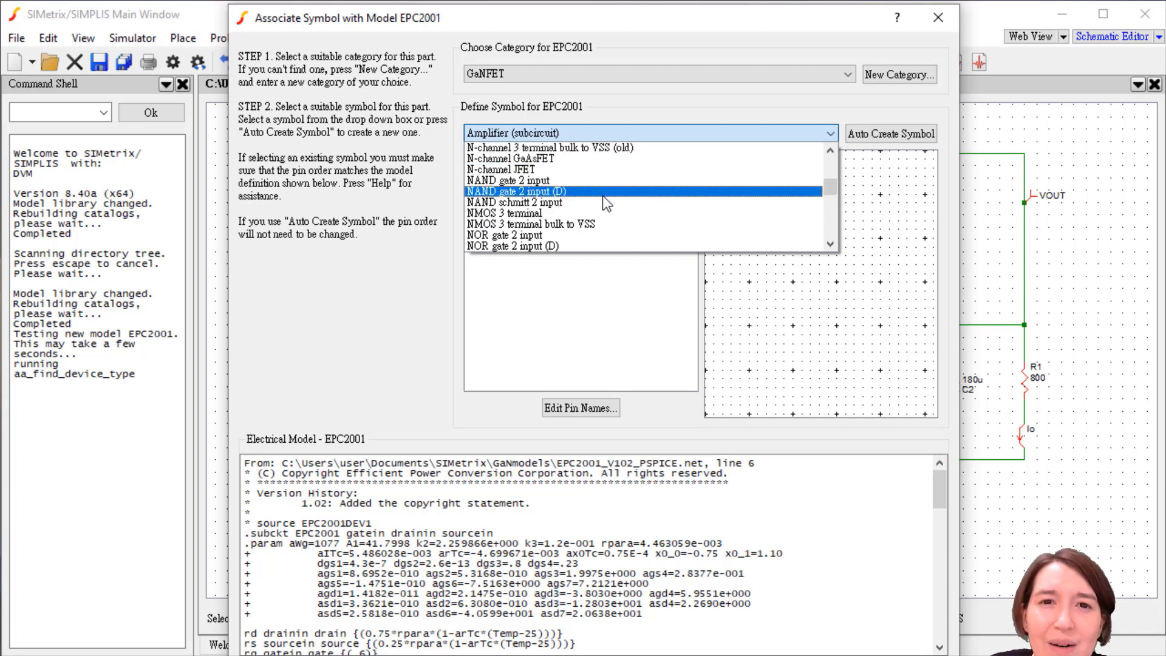
scroll(600, 202, down, 1)
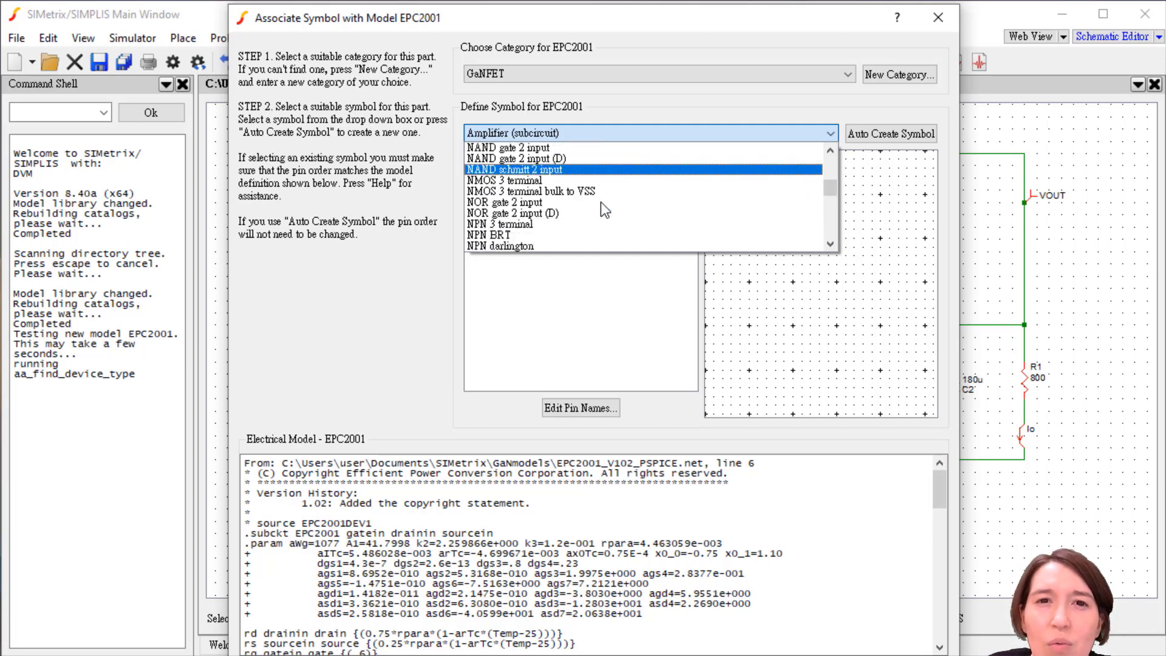
Choose the NMOS 3 terminal symbol and check the .subckt pins gatein, drainin, sourcein.
click(526, 179)
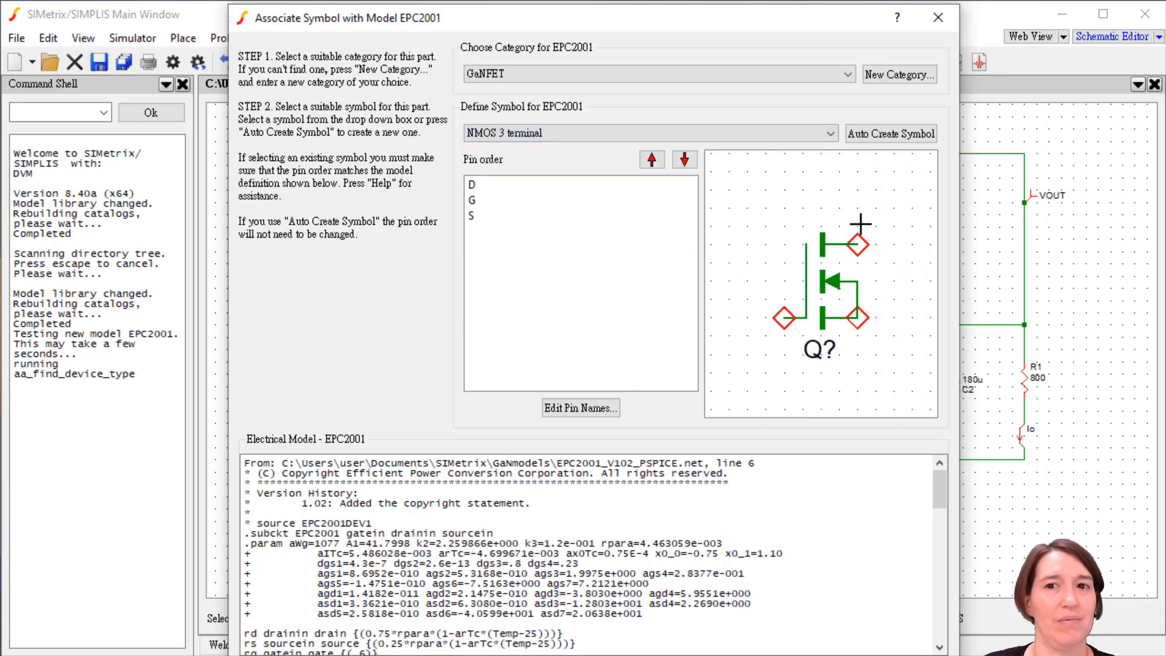
drag(780, 21, 1165, 133)
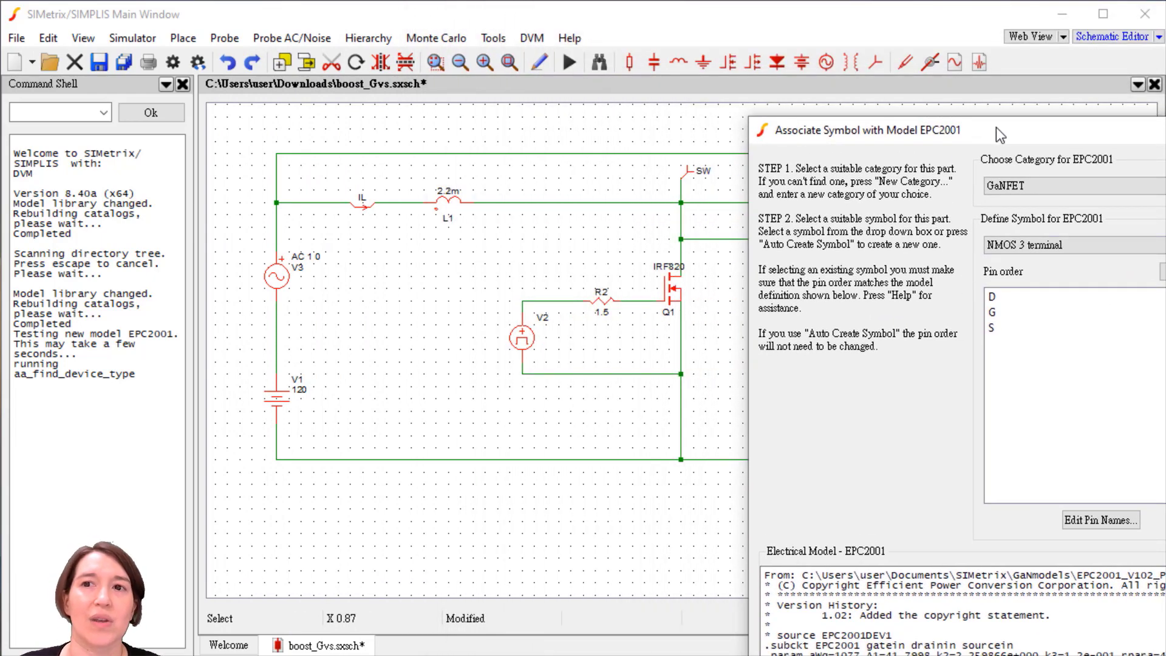
drag(996, 127, 460, 13)
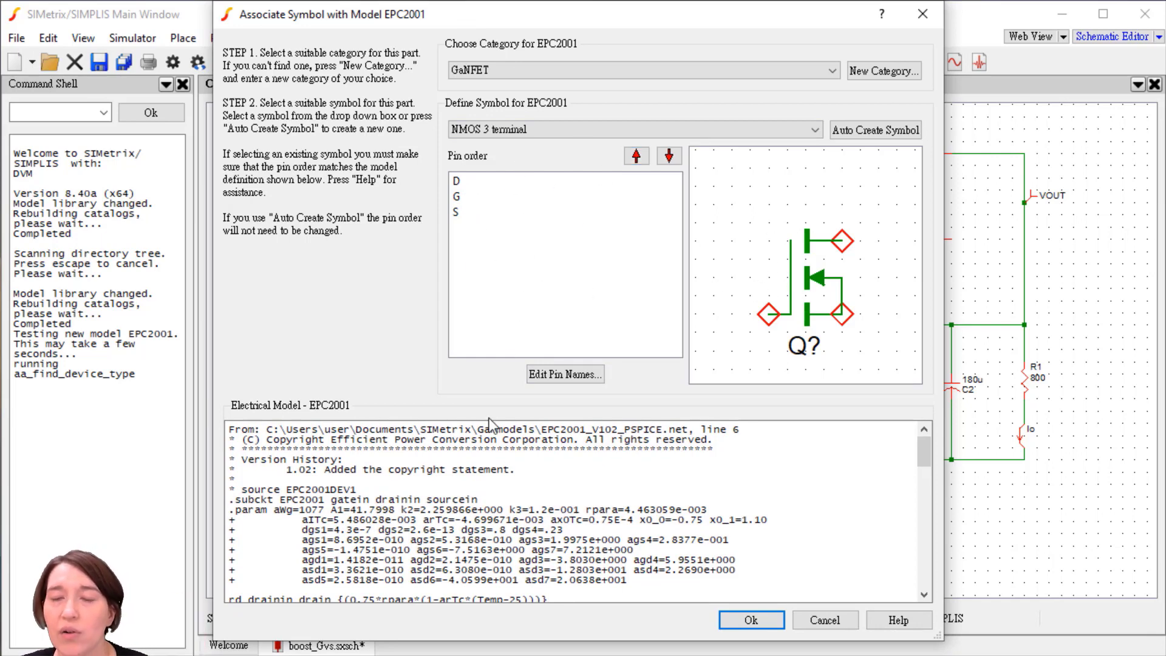
click(406, 488)
mouse_move(372, 435)
mouse_down()
mouse_move(378, 452)
mouse_move(376, 439)
mouse_up()
click(403, 481)
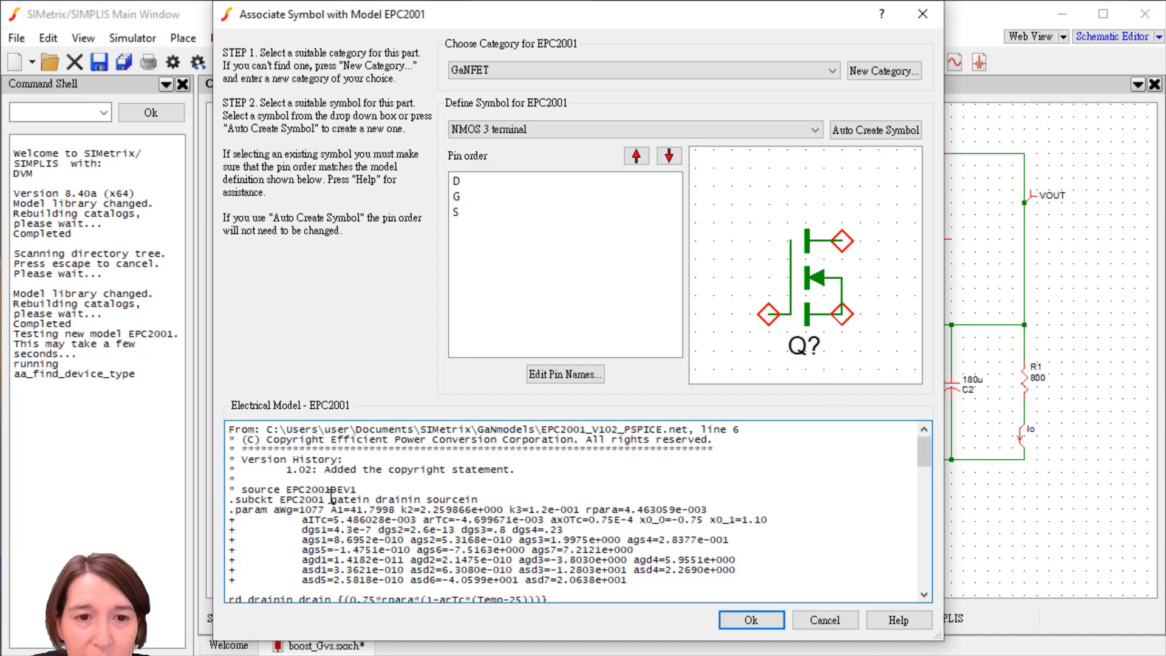
drag(332, 499, 487, 499)
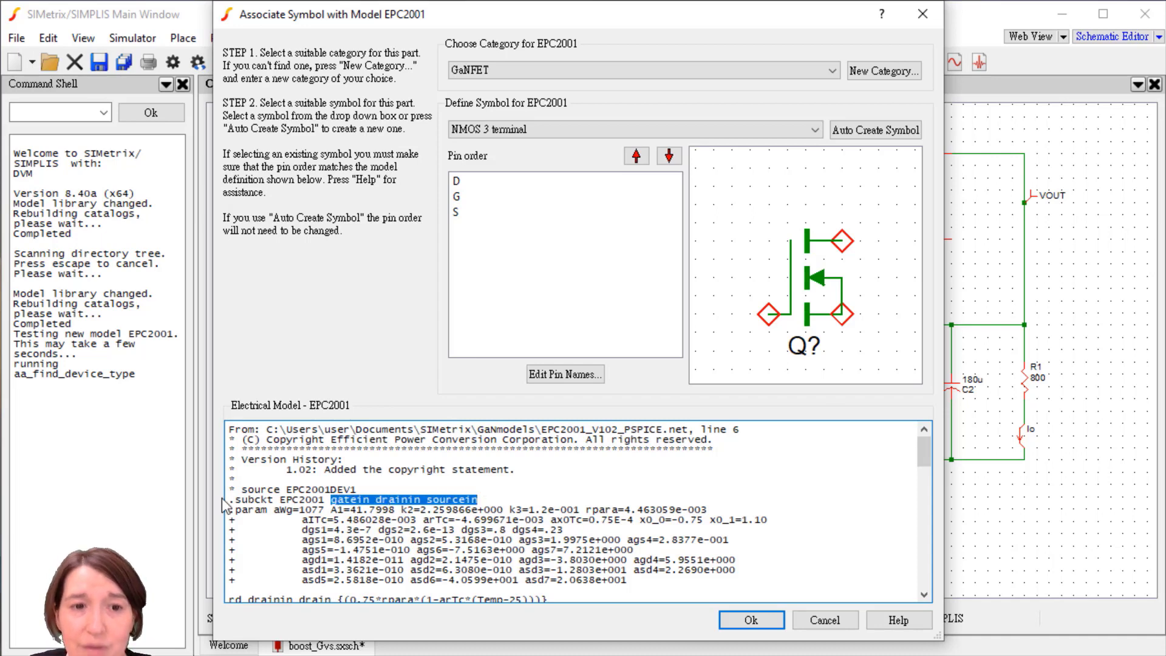
drag(280, 499, 326, 499)
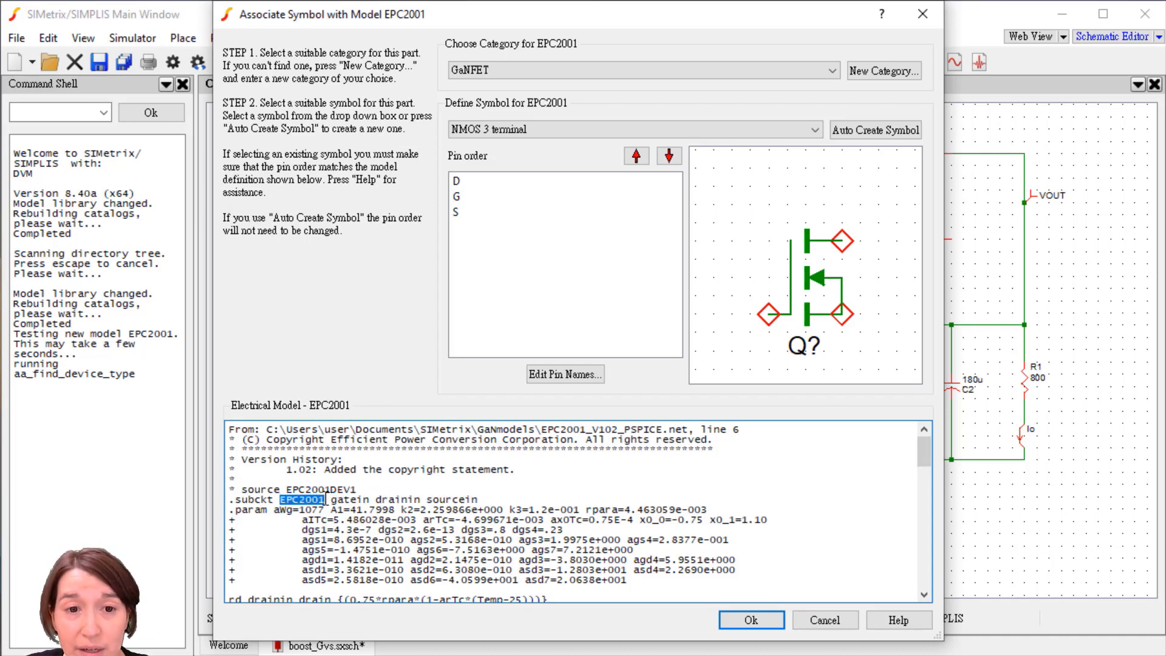
click(355, 502)
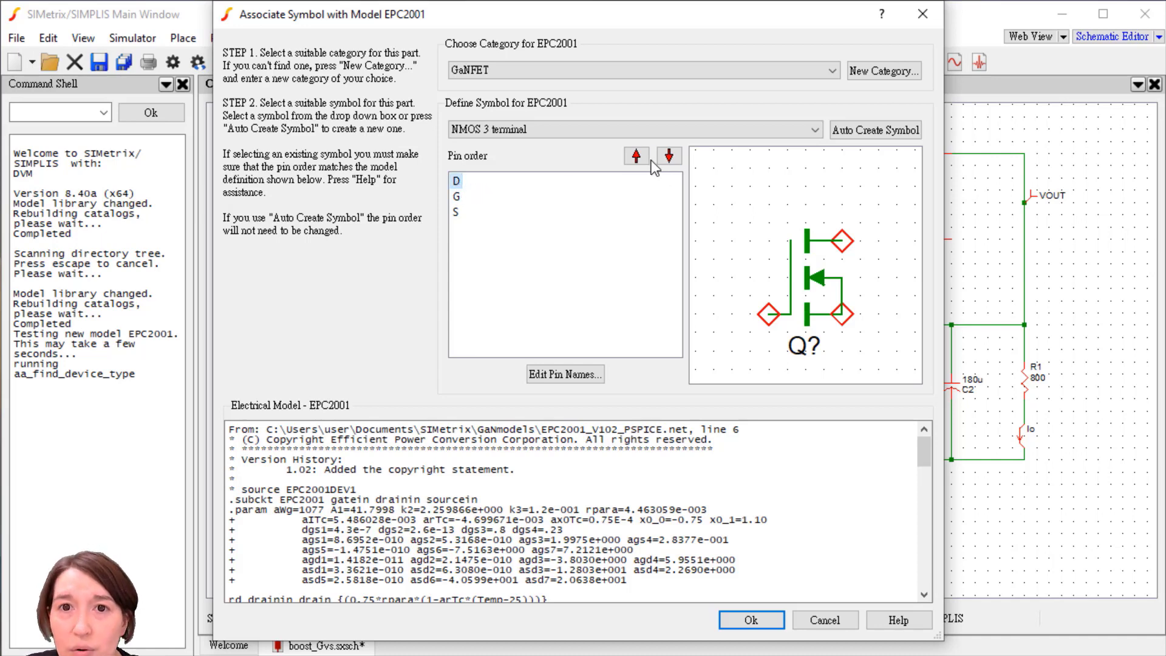
Reorder the symbol pins to G, D, S to match the model.
click(669, 156)
click(459, 181)
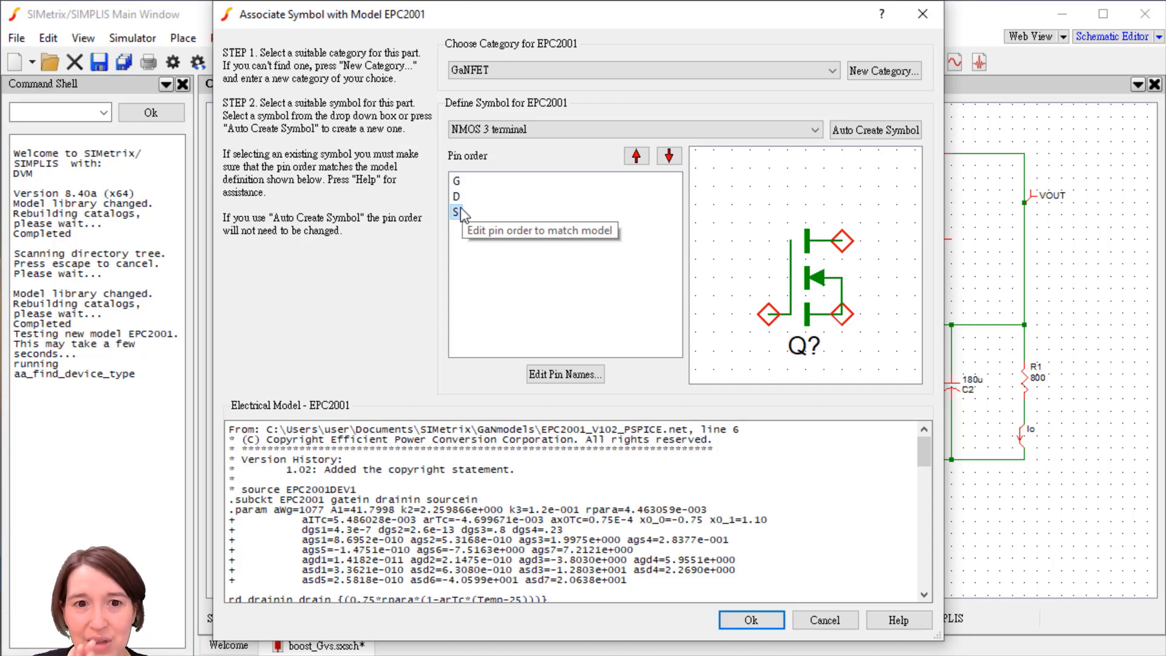
click(318, 495)
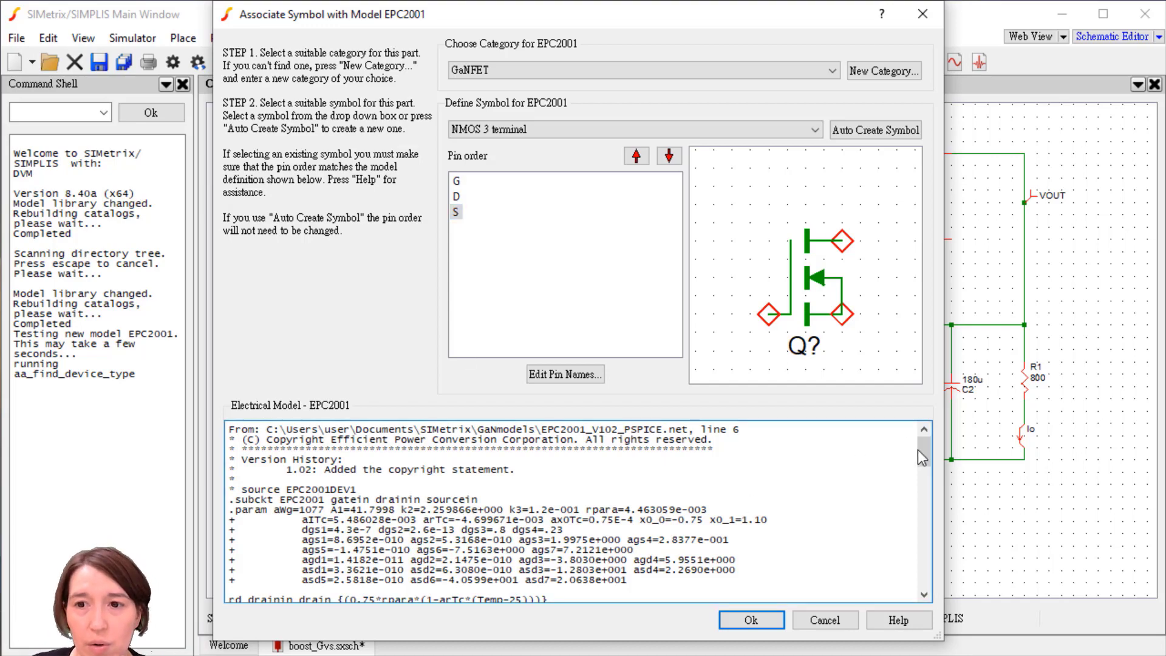
drag(922, 457, 942, 428)
drag(299, 499, 499, 500)
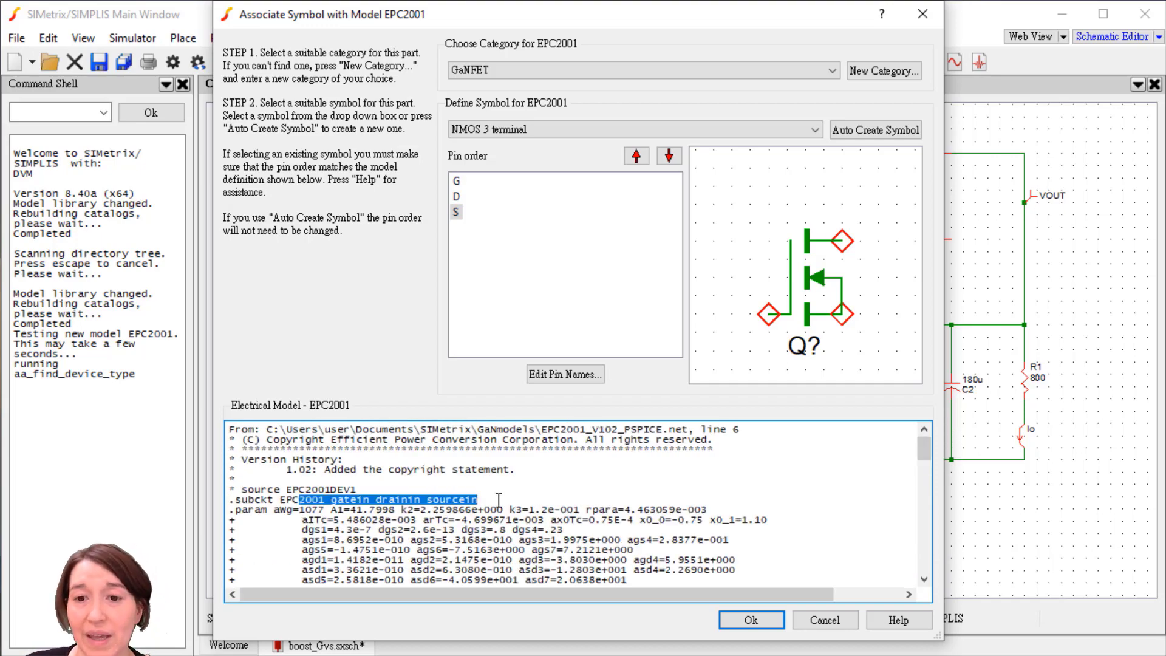
Confirm the EPC2001 symbol association and extract its SIMPLIS MOSFET model.
click(753, 618)
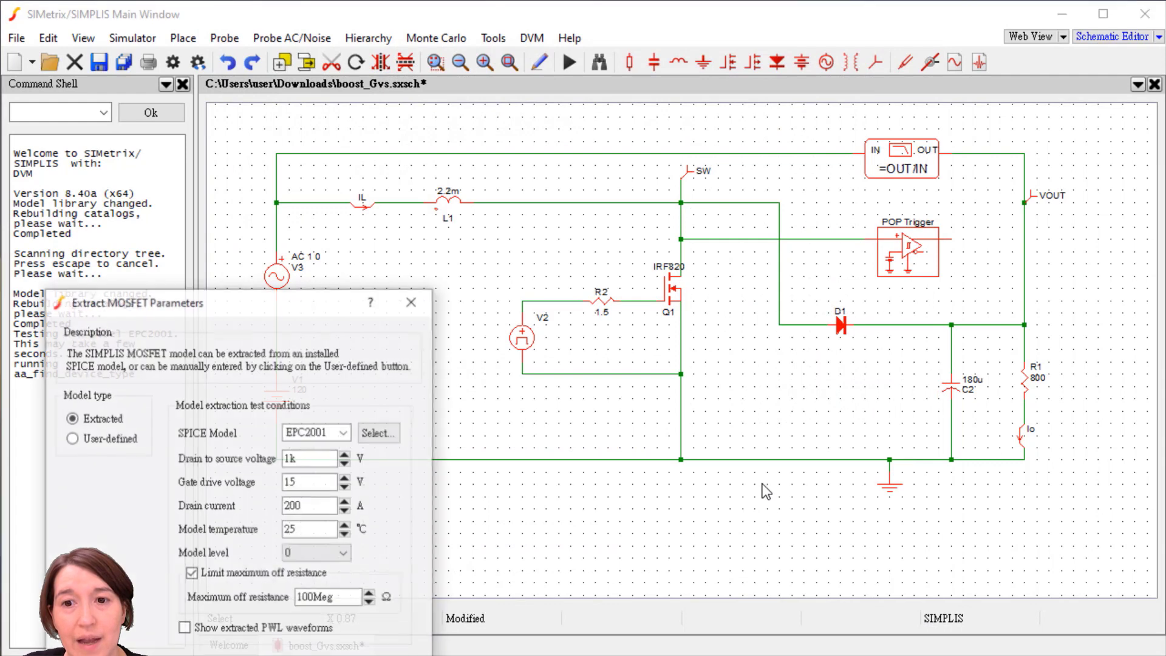
drag(337, 311, 583, 210)
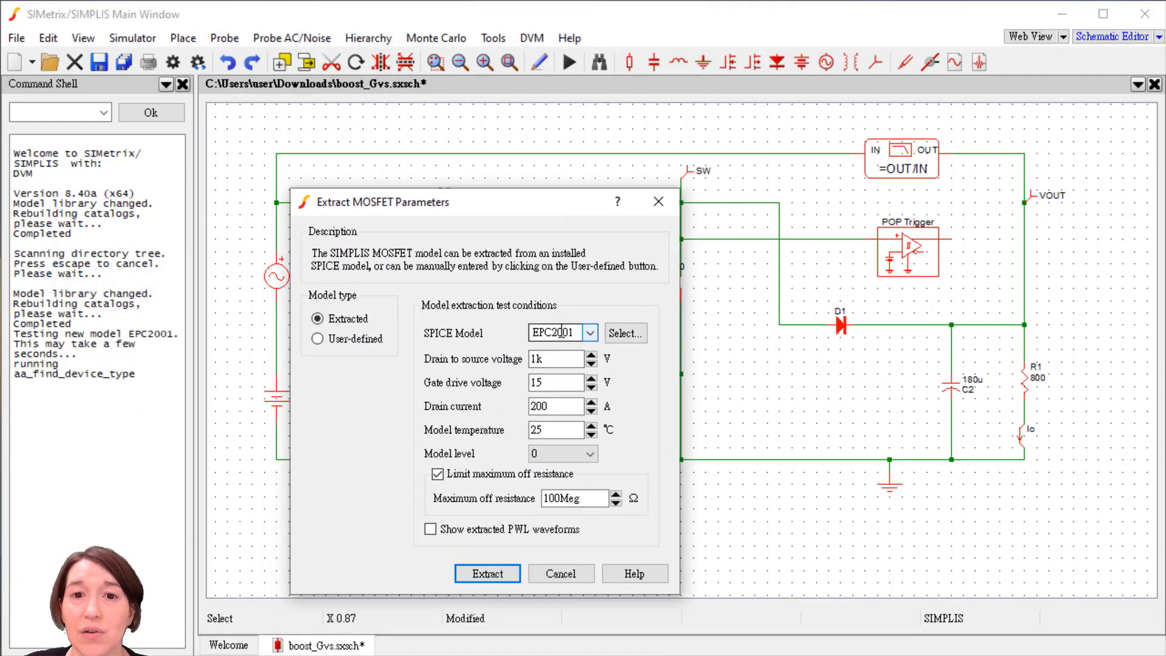
click(491, 572)
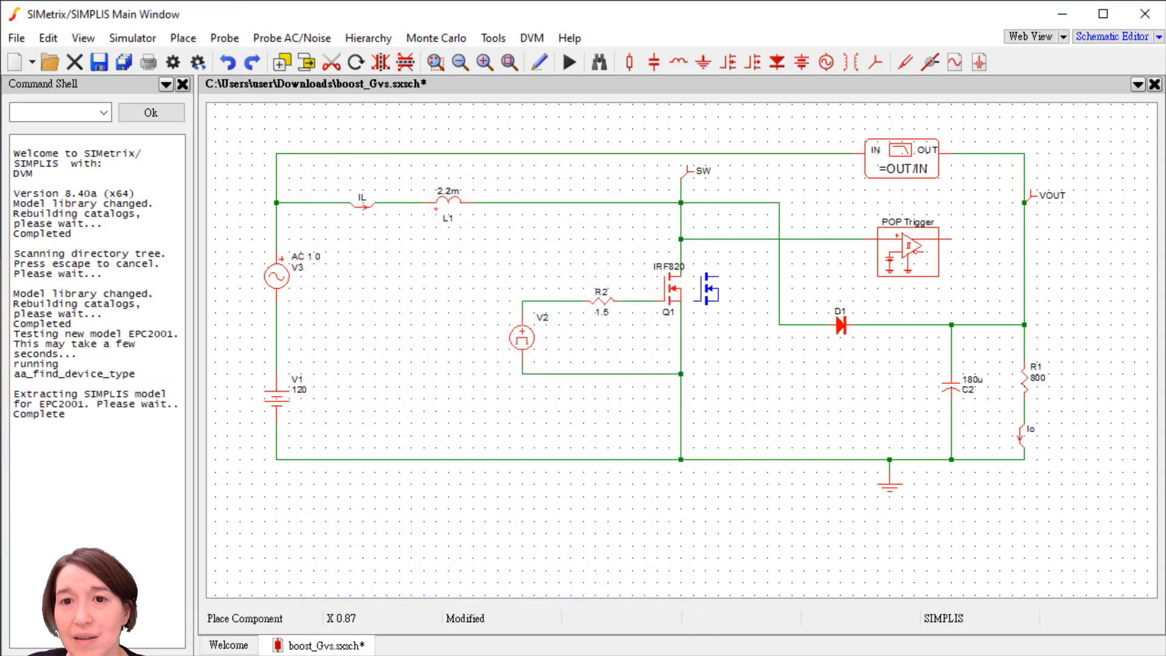
Place EPC2001 as Q2, delete the IRF820 Q1, move Q2 into its place, and re-extract.
click(707, 289)
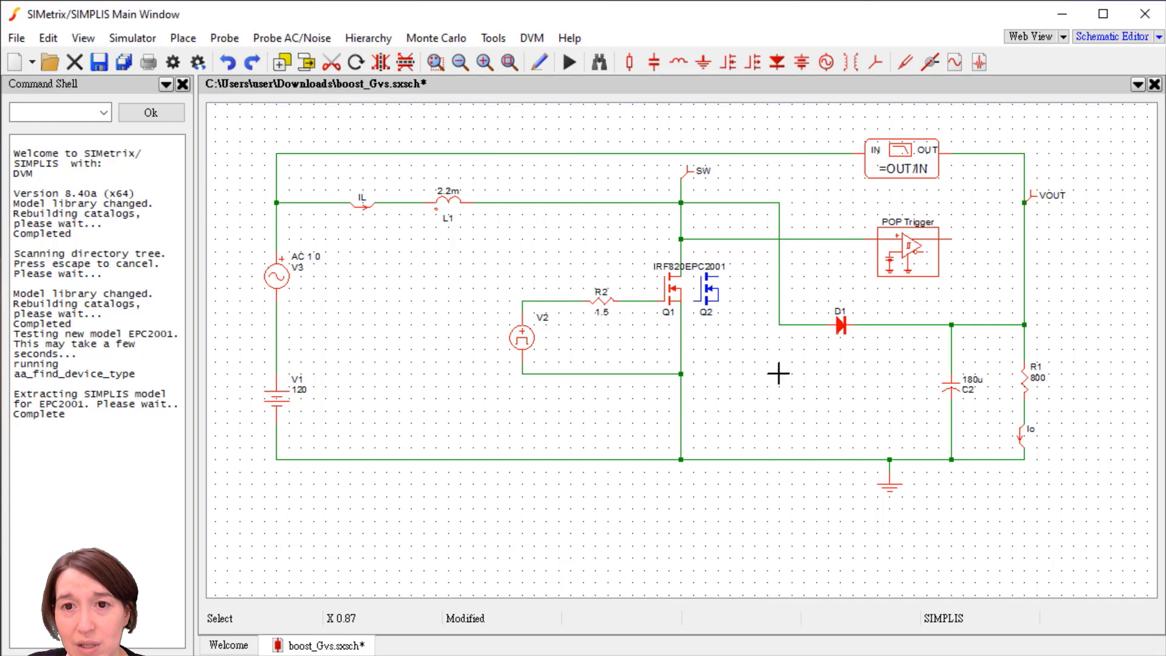
click(671, 290)
key(Delete)
drag(707, 288, 670, 289)
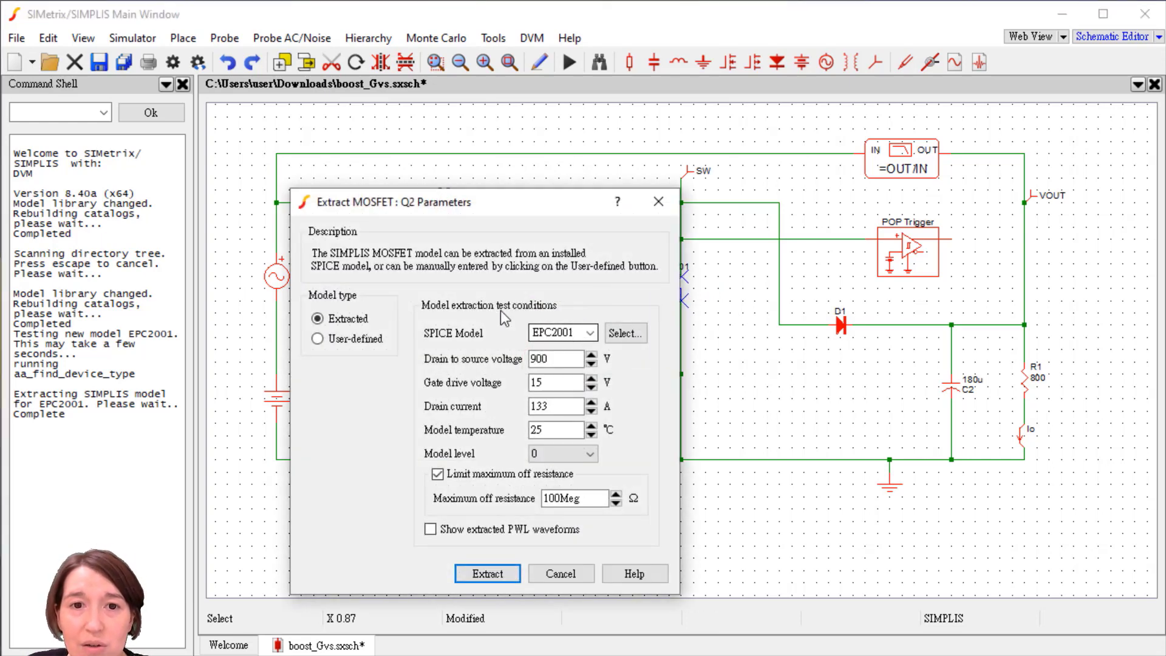
click(487, 574)
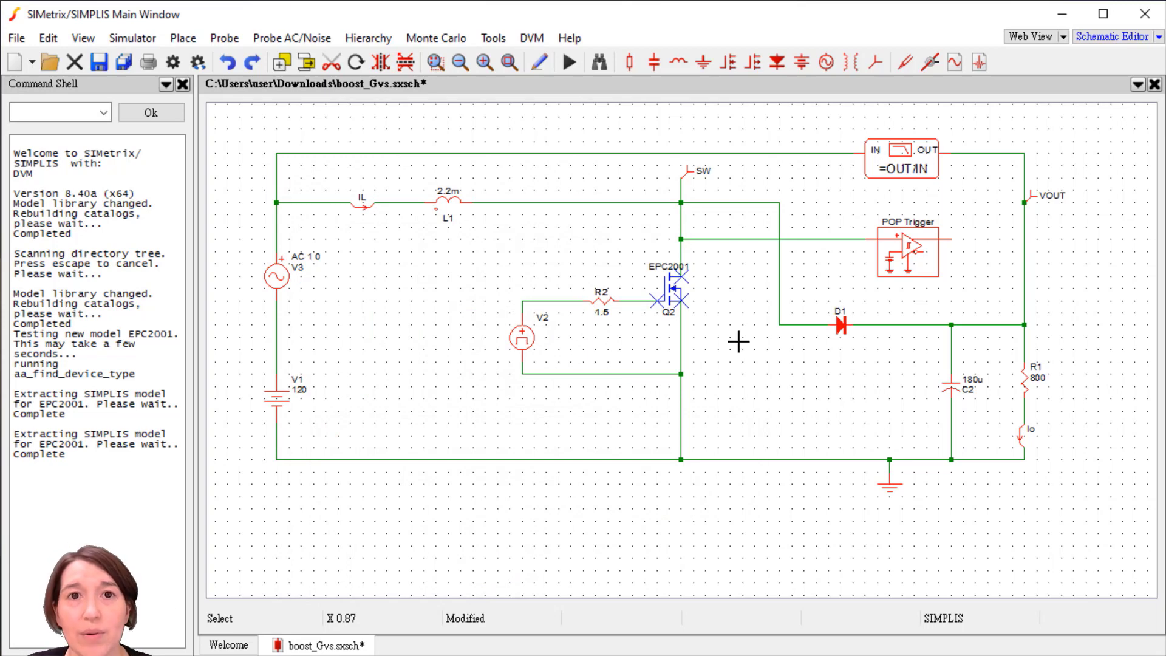
Run the POP and Transient analyses and display the SW and VOUT waveforms.
click(150, 41)
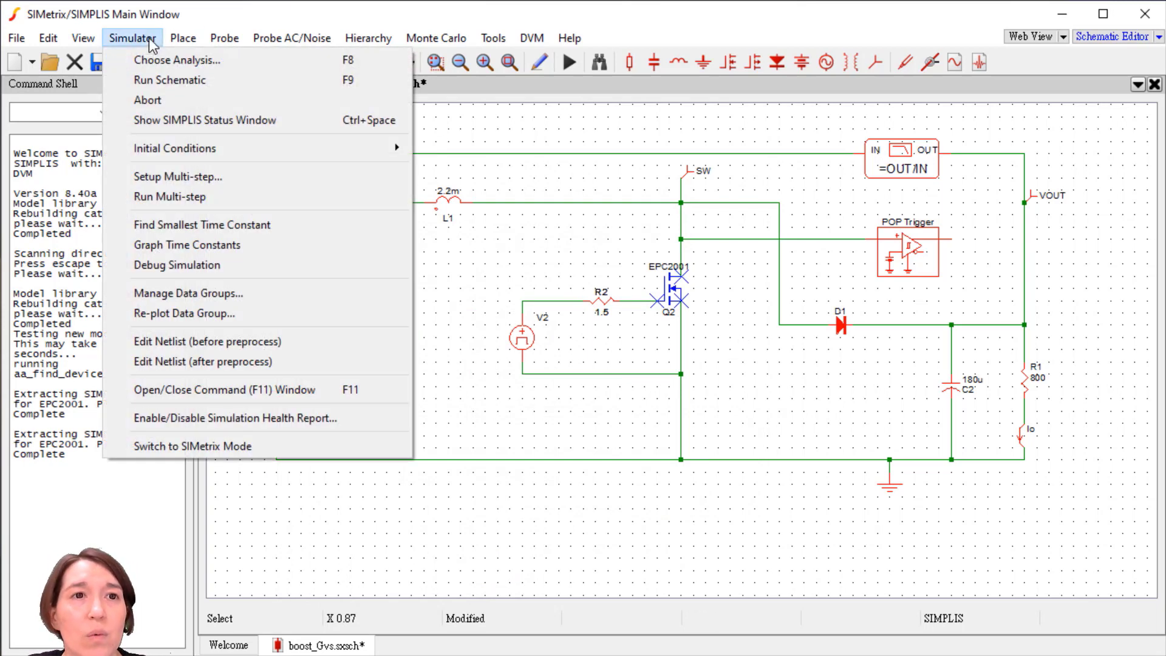
click(164, 63)
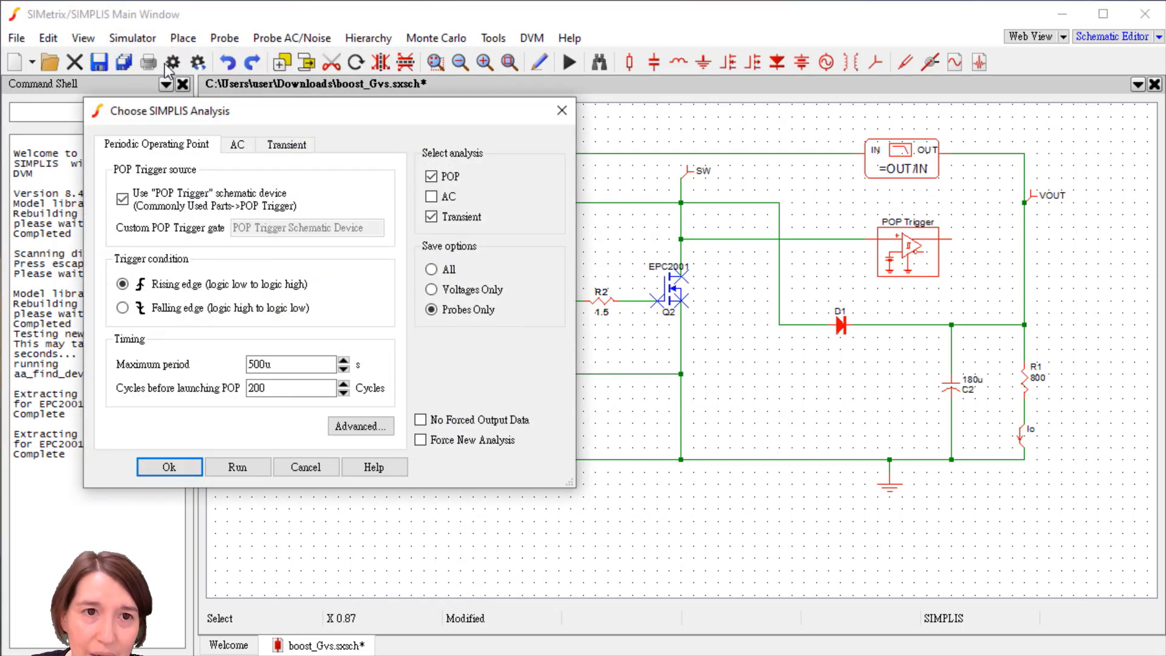
drag(266, 104, 489, 130)
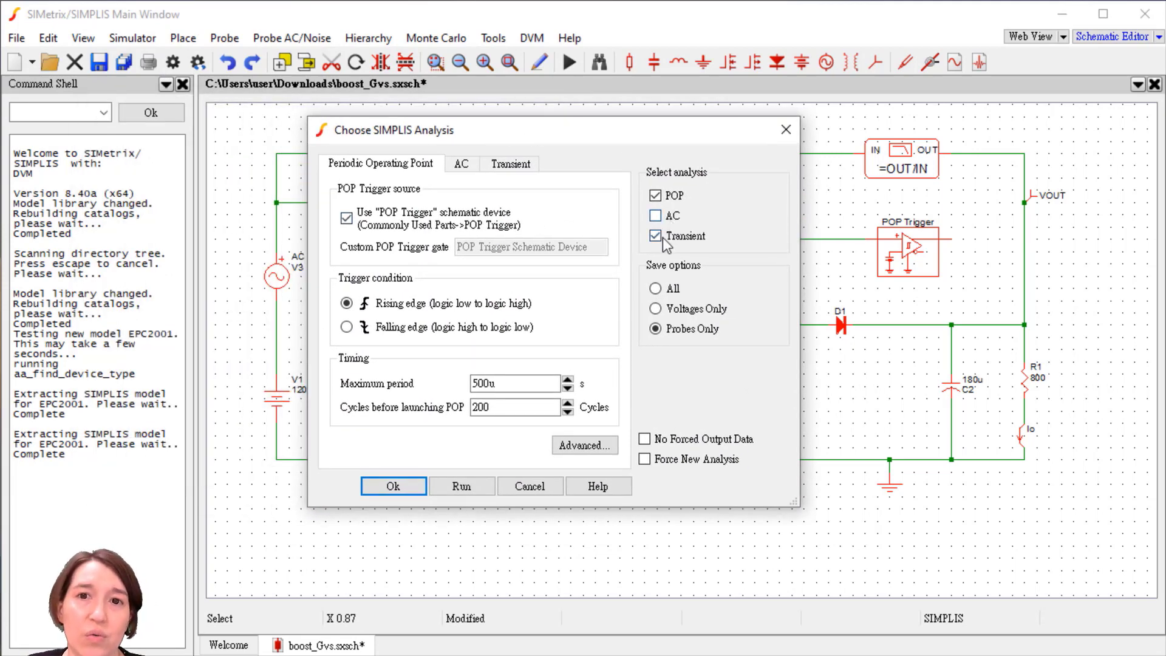
click(451, 490)
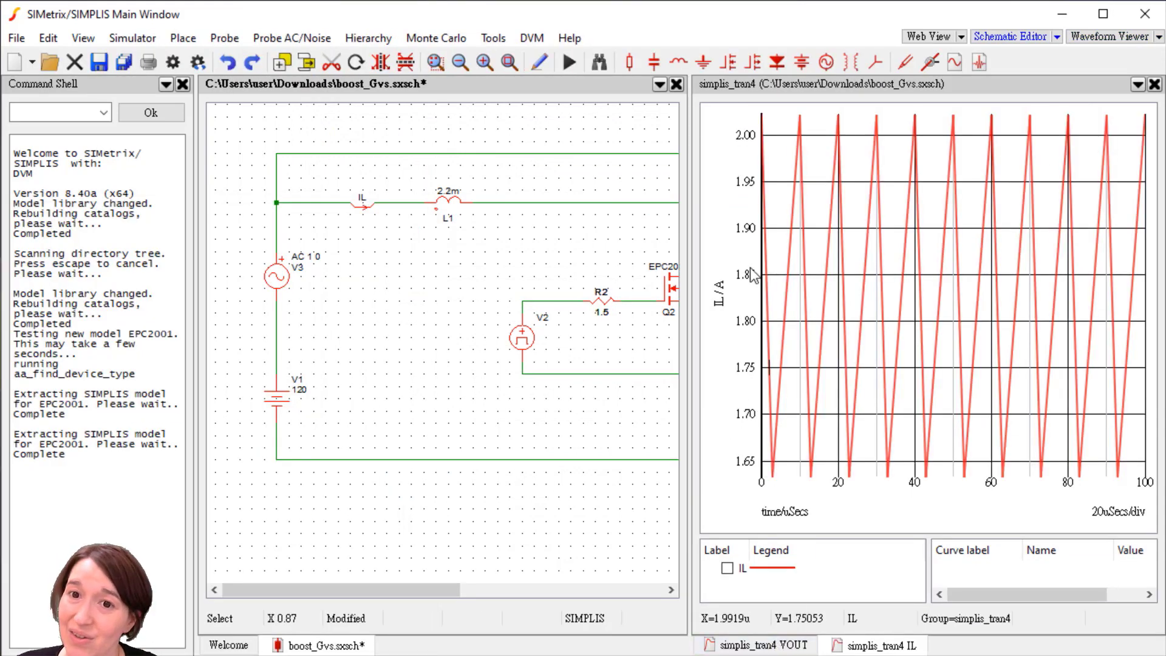
click(755, 648)
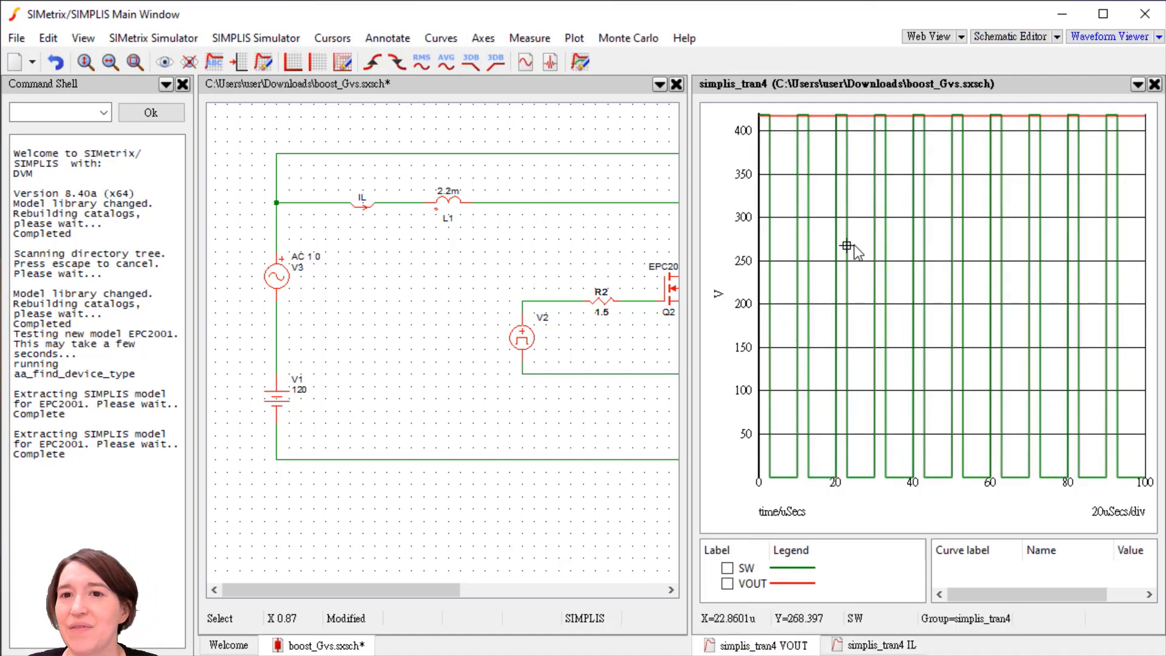
drag(435, 595, 524, 595)
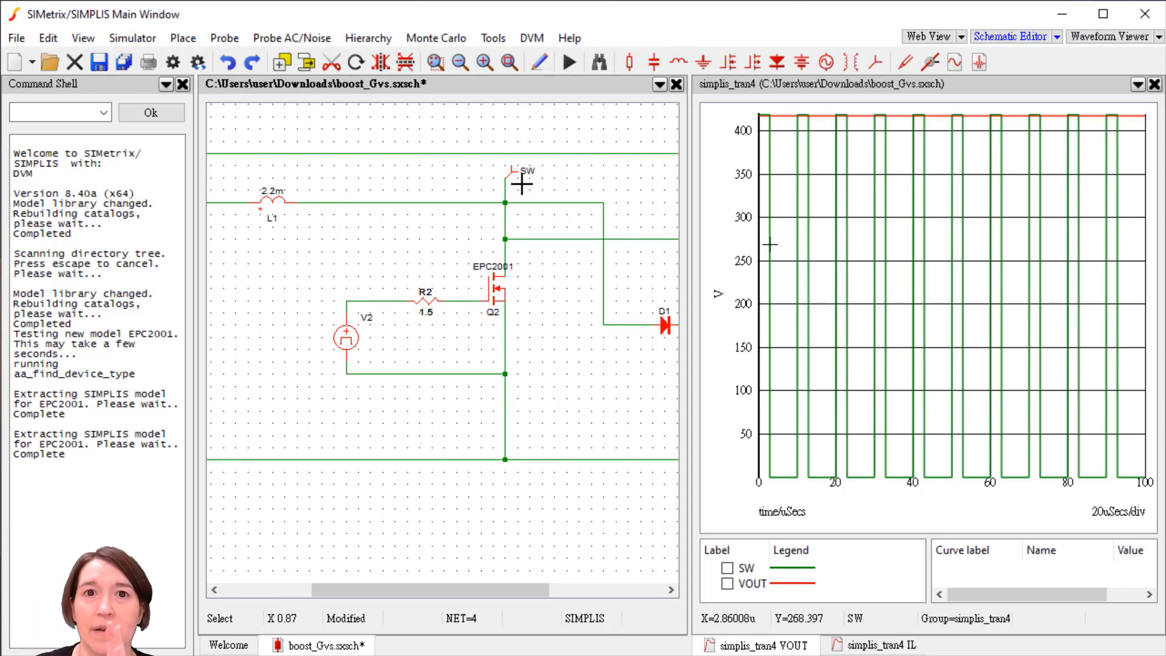
click(193, 39)
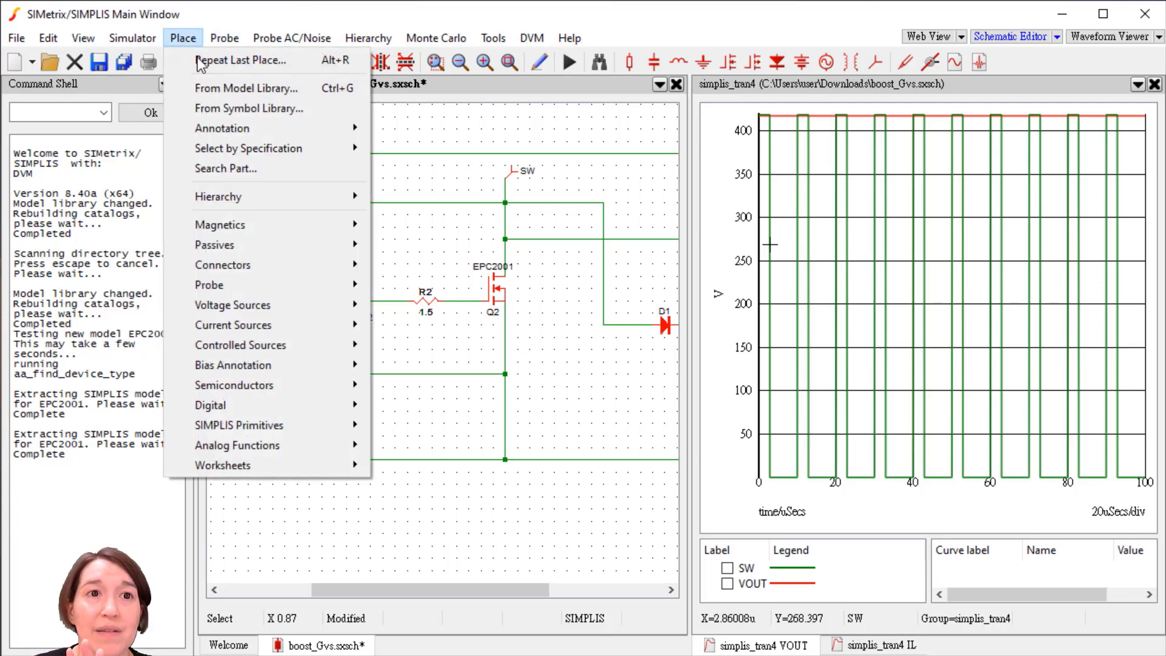
click(220, 89)
click(371, 307)
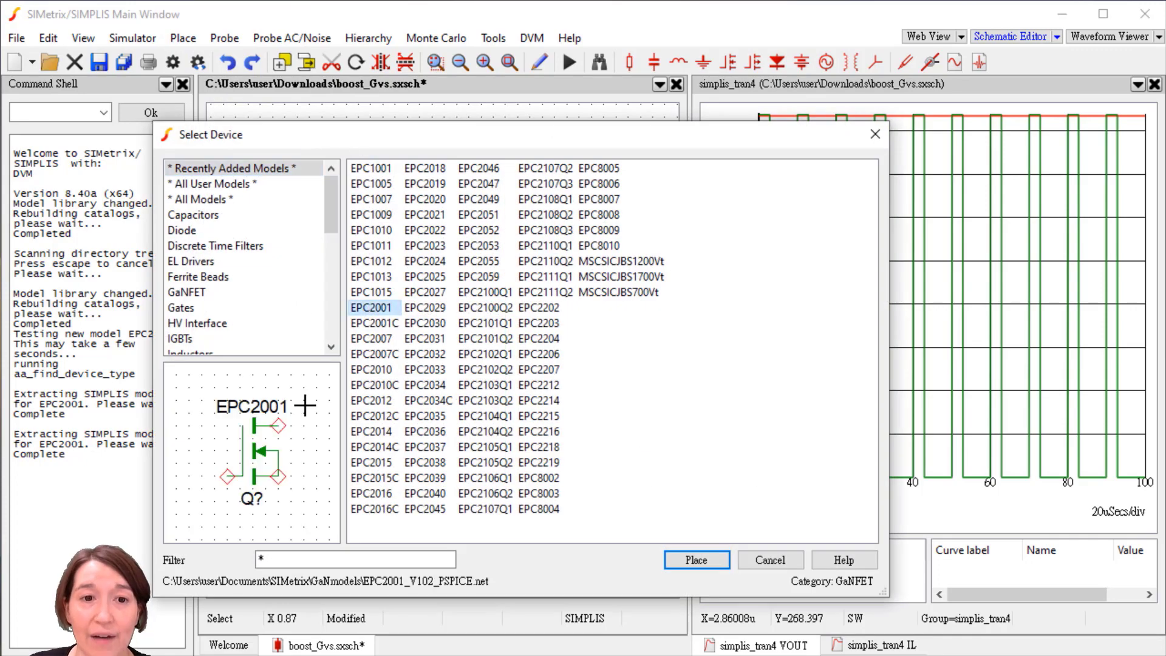
click(375, 339)
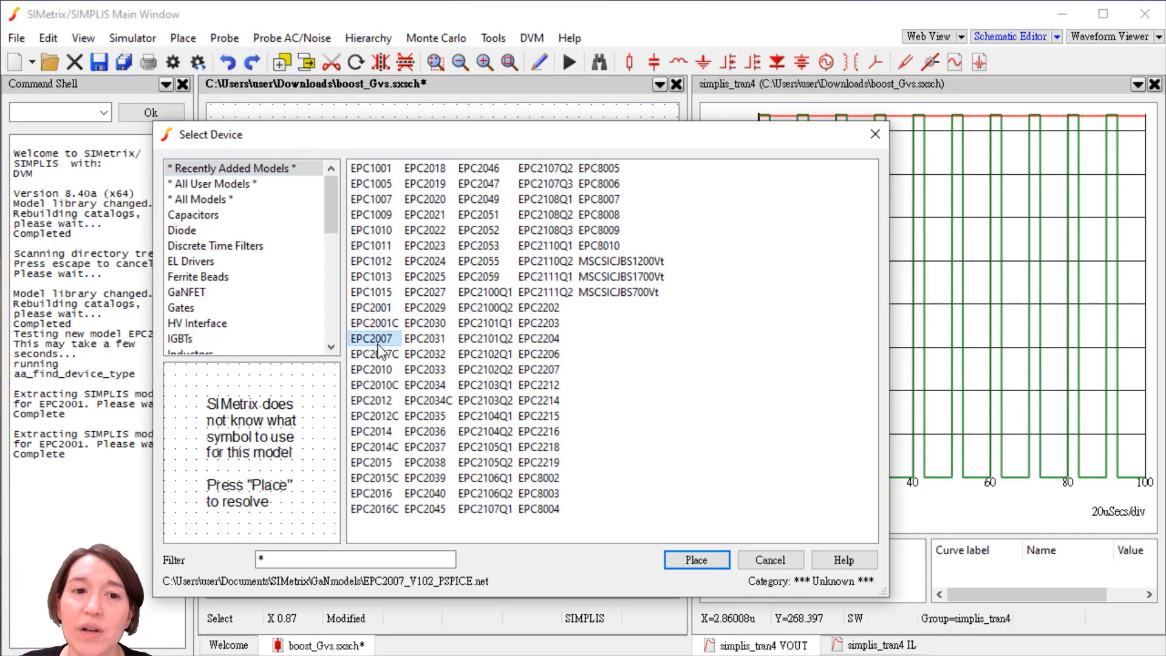
click(372, 168)
click(380, 308)
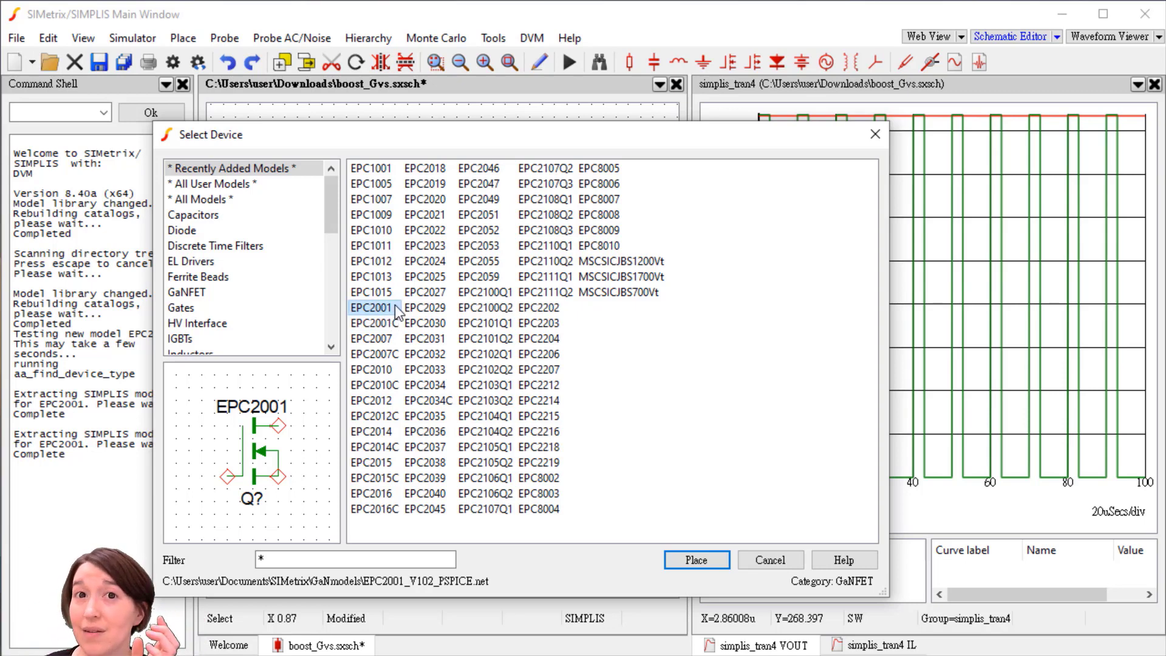
click(876, 140)
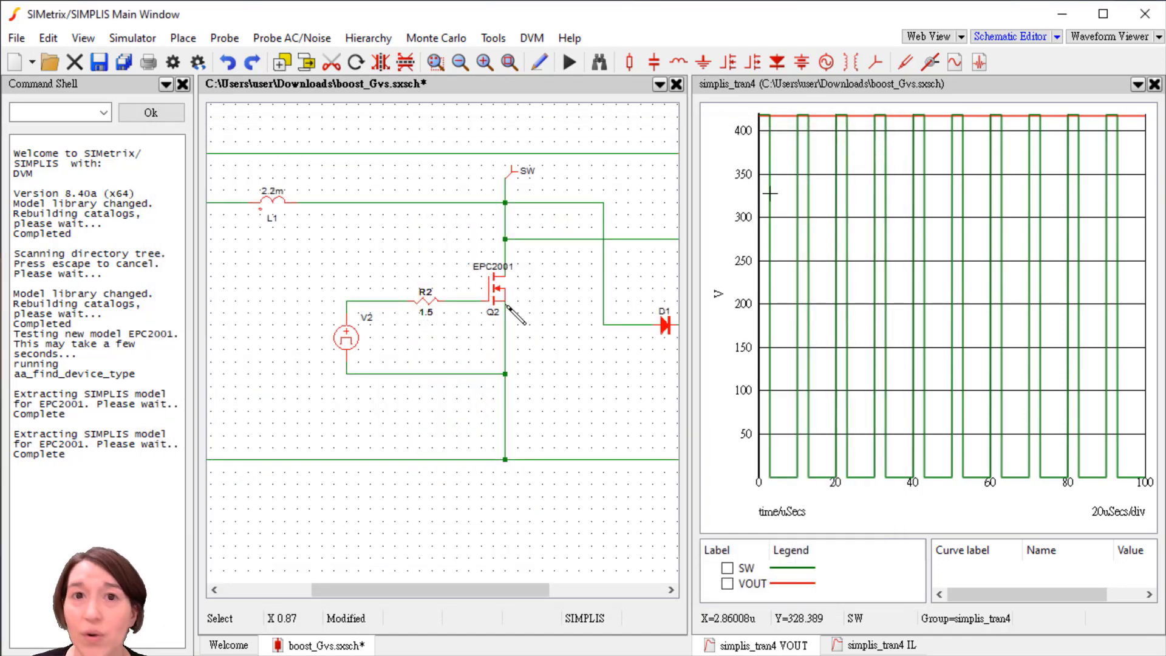